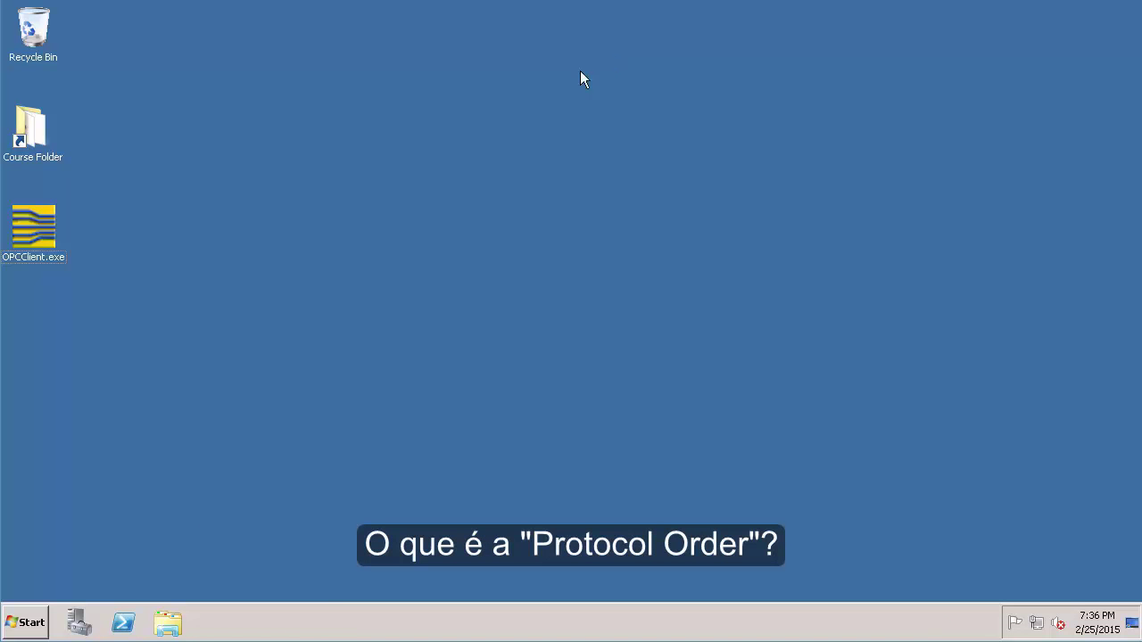
Launch AboutPI-SDK from the PI System Start menu folder and show its Connections menu for PISRV1.
{"action": "left_click", "coordinate": [25, 624]}
{"action": "left_click", "coordinate": [44, 555]}
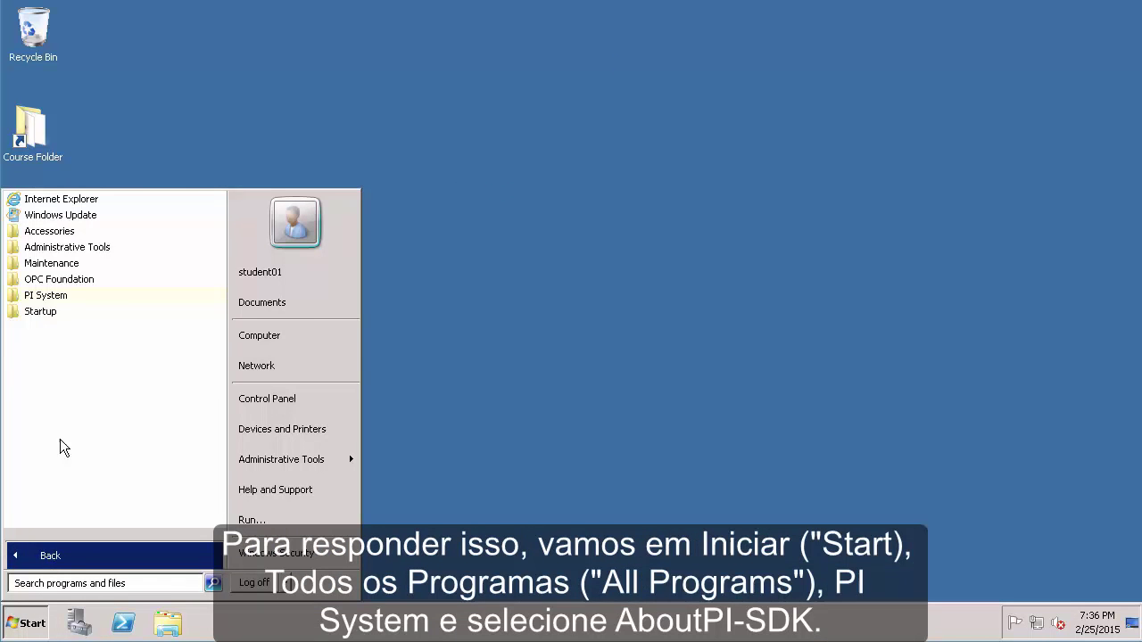
{"action": "left_click", "coordinate": [40, 296]}
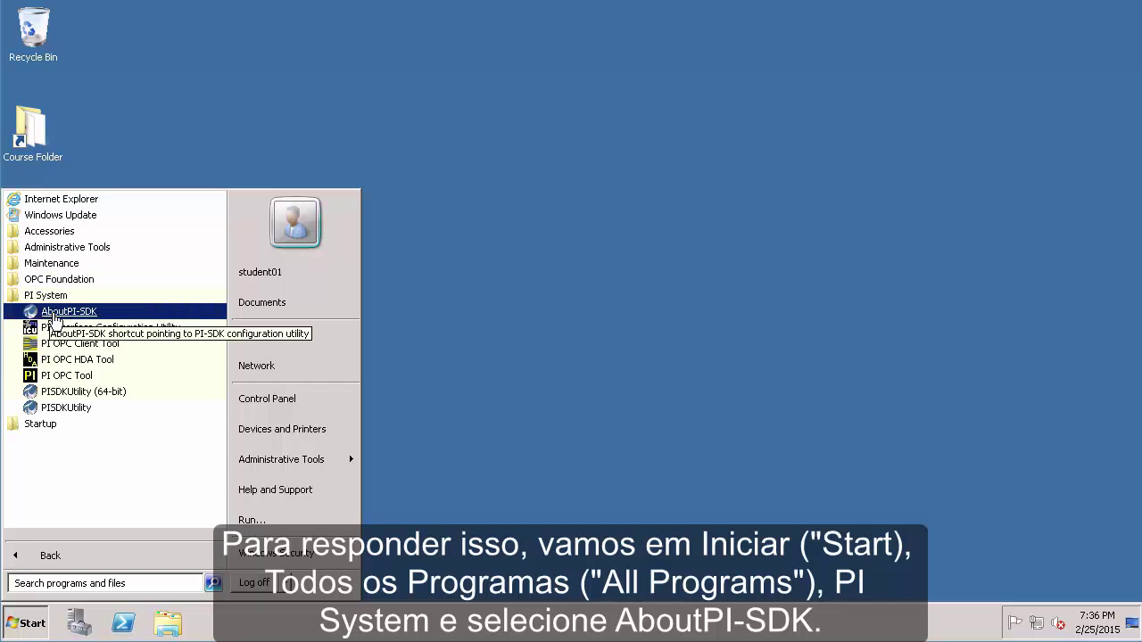
{"action": "left_click", "coordinate": [55, 314]}
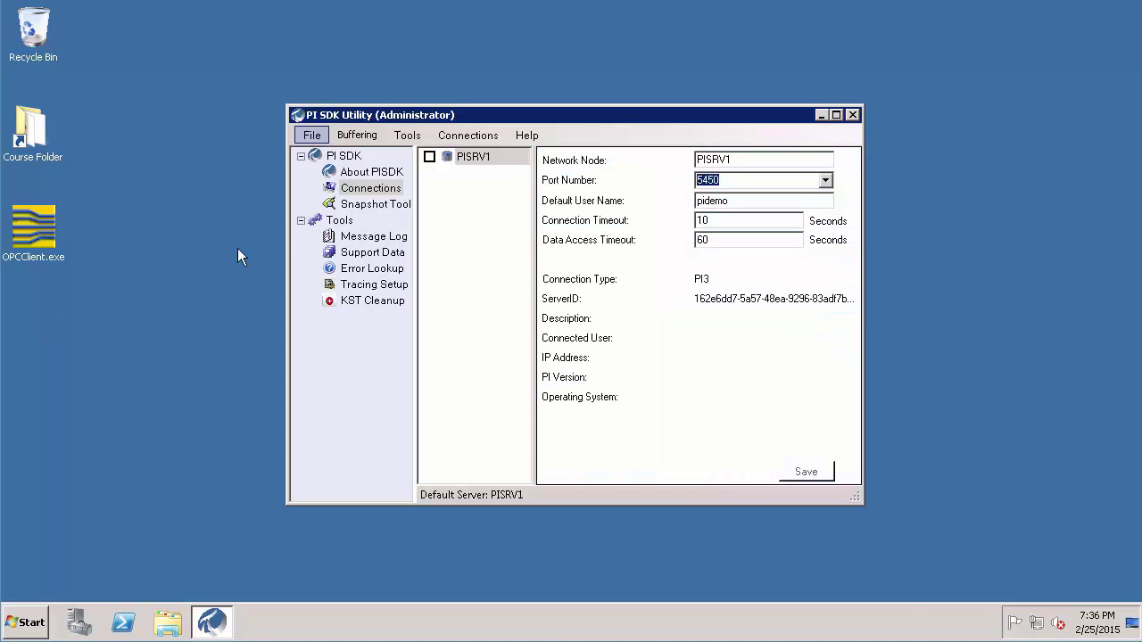
{"action": "left_click", "coordinate": [468, 136]}
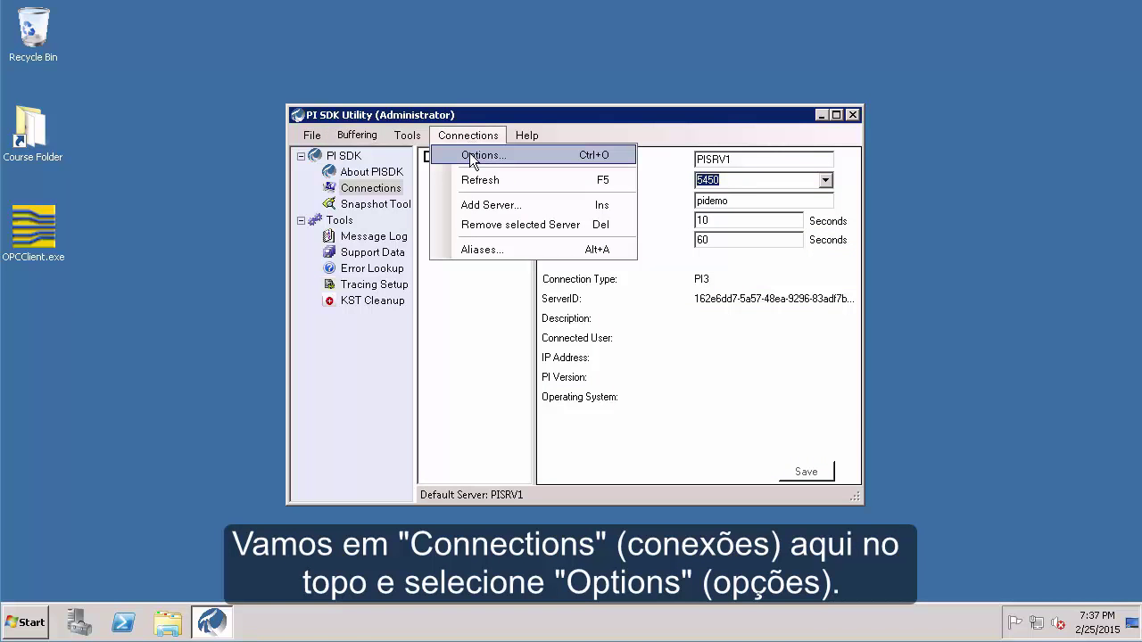
In Connection Options, move PI Trust above Windows Security in the protocol order and confirm.
{"action": "left_click", "coordinate": [469, 155]}
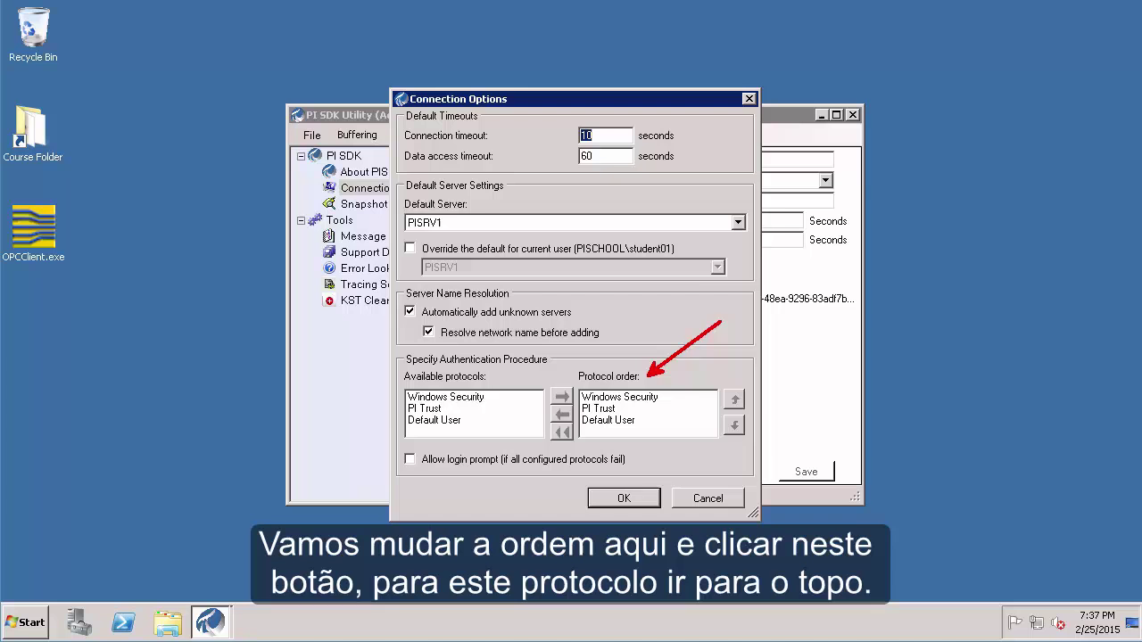
{"action": "left_click", "coordinate": [597, 408]}
{"action": "left_click", "coordinate": [736, 397]}
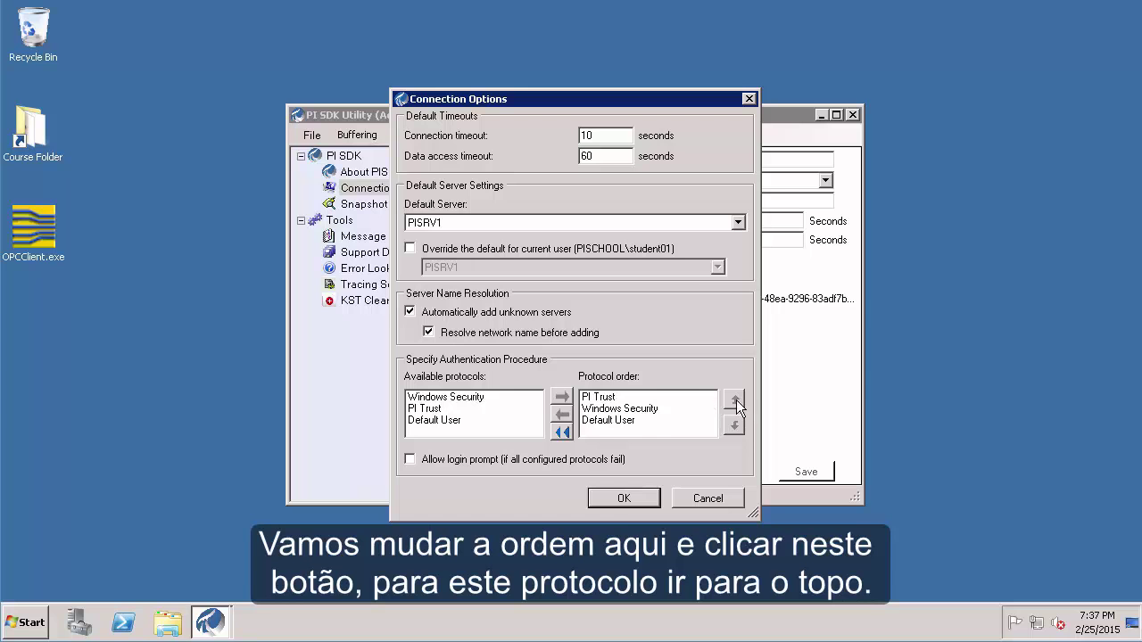
{"action": "left_click", "coordinate": [622, 501]}
{"action": "left_click", "coordinate": [606, 398]}
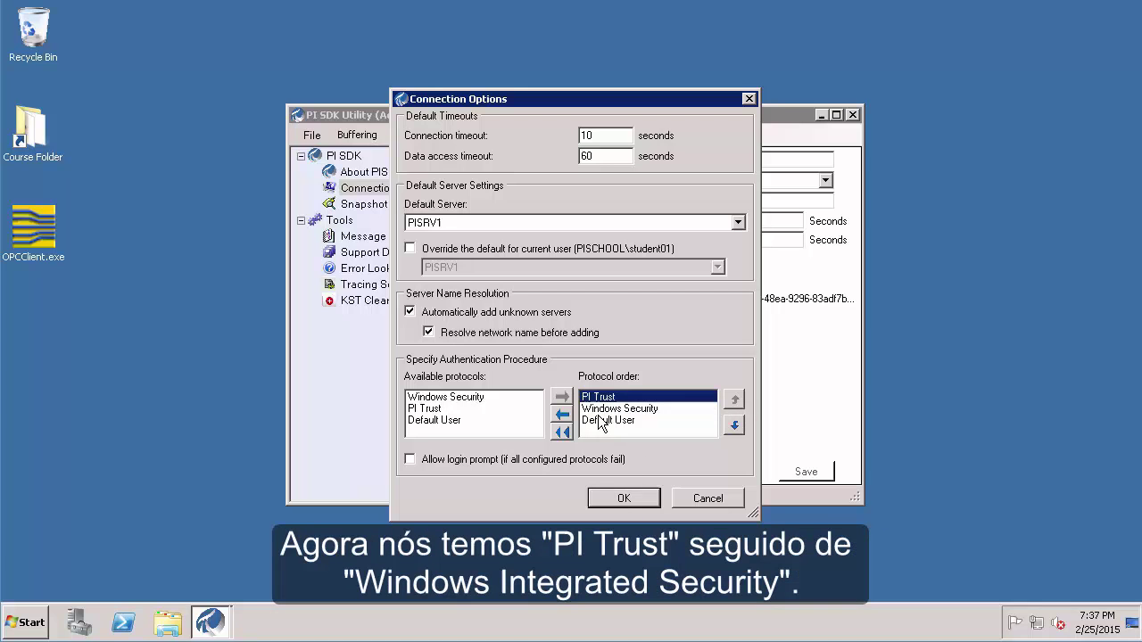
{"action": "left_click", "coordinate": [602, 409]}
{"action": "left_click", "coordinate": [601, 399]}
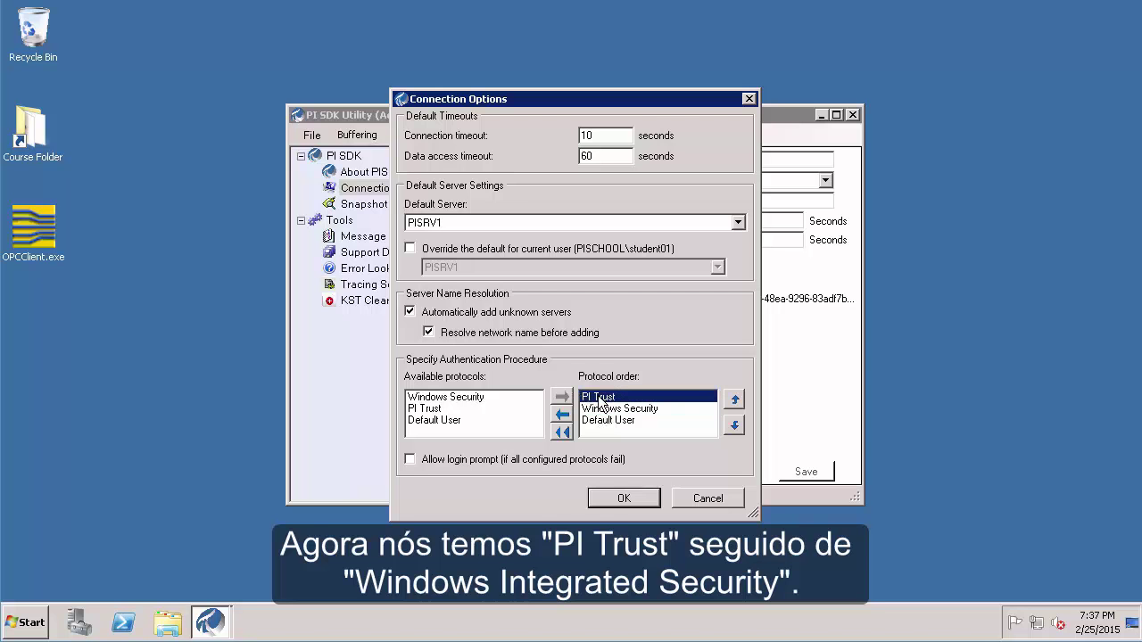
{"action": "left_click", "coordinate": [613, 499]}
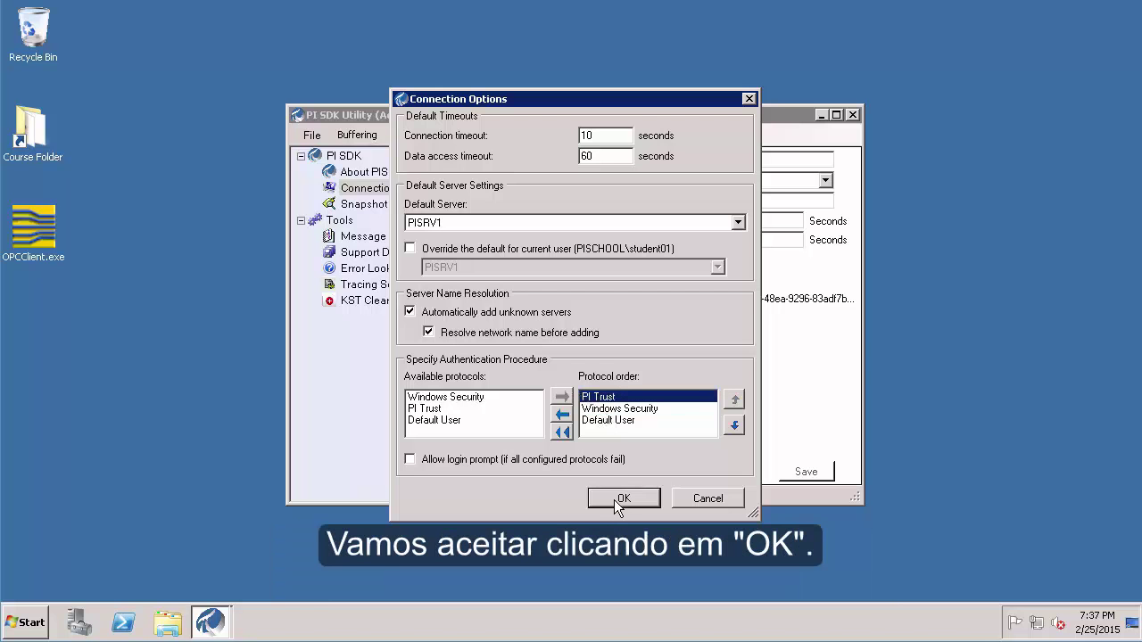
{"action": "left_click", "coordinate": [614, 499]}
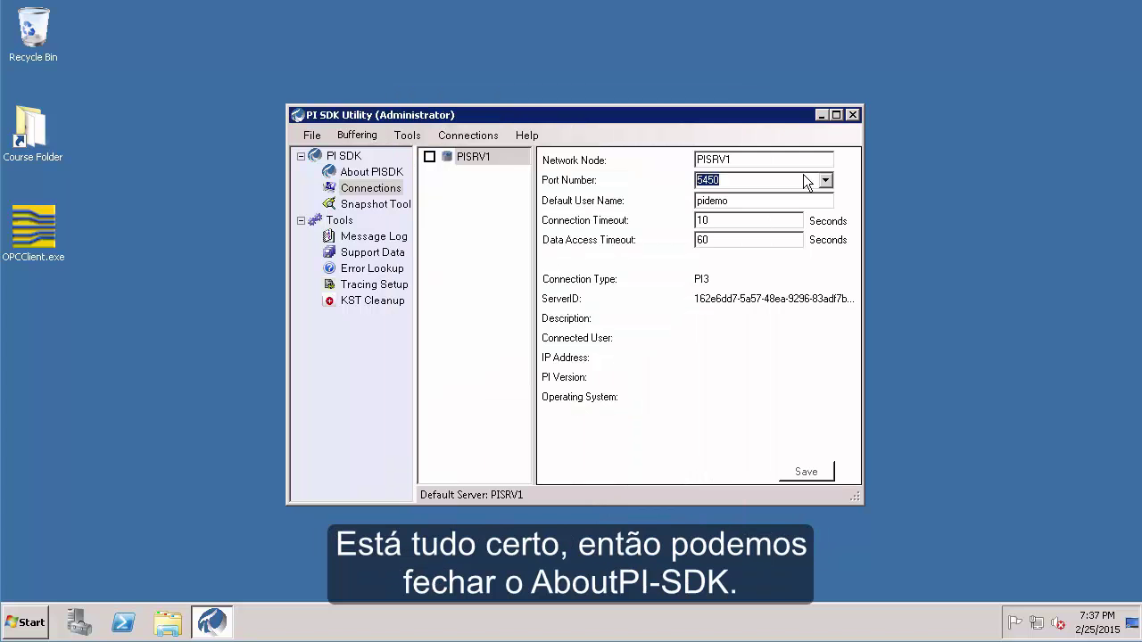
Close PI SDK Utility and start PI Interface Configuration Utility from the PI System Start menu folder.
{"action": "left_click", "coordinate": [854, 116]}
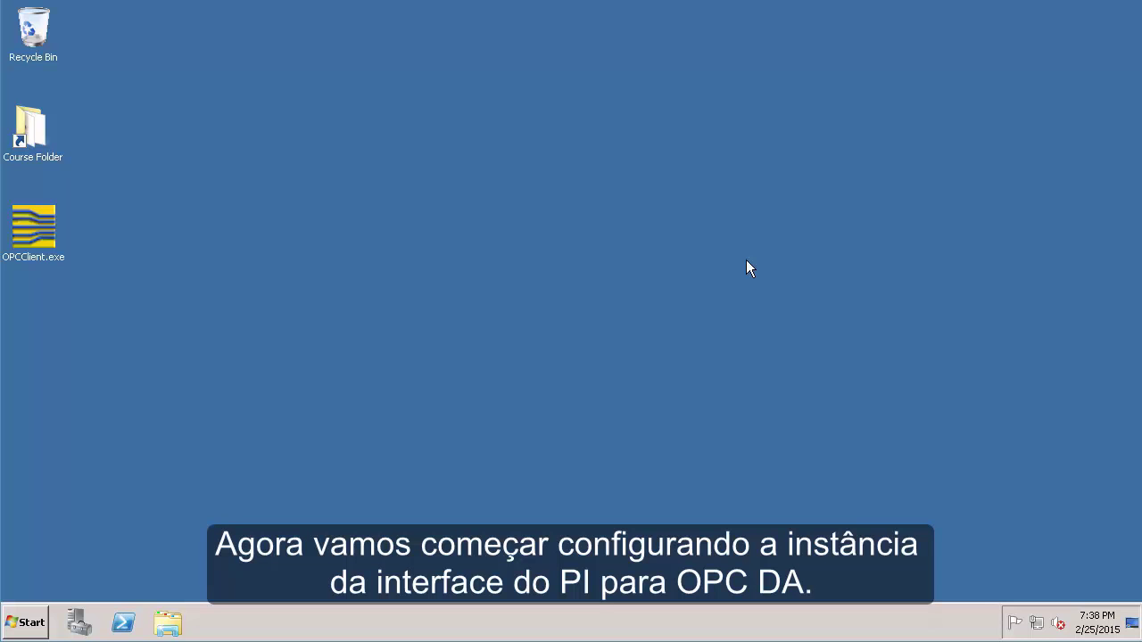
{"action": "left_click", "coordinate": [30, 628]}
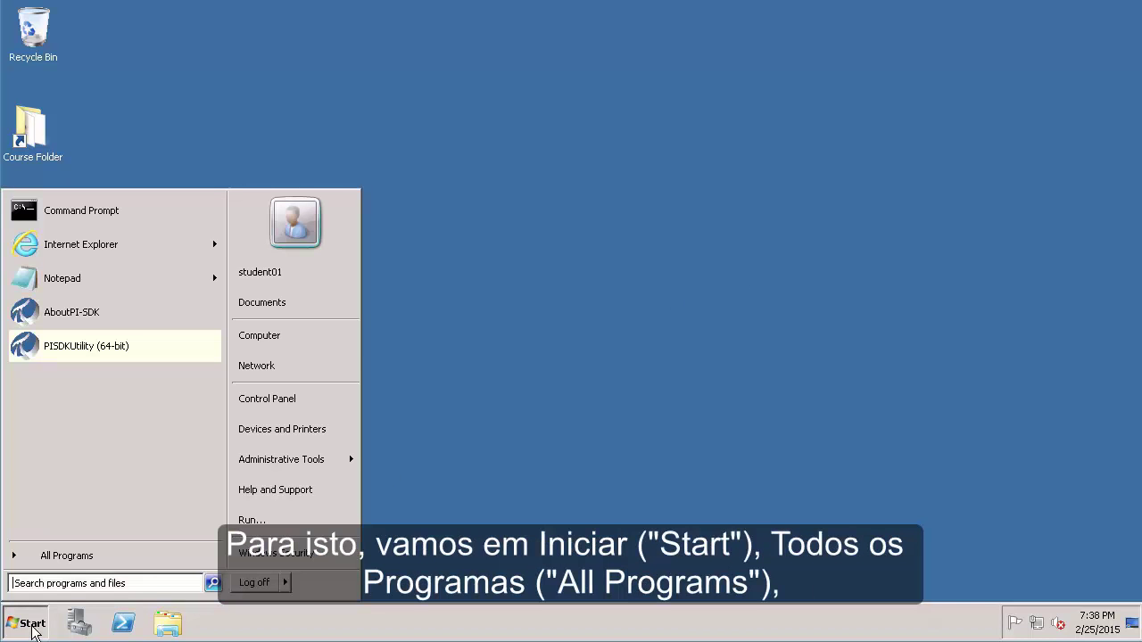
{"action": "left_click", "coordinate": [53, 560]}
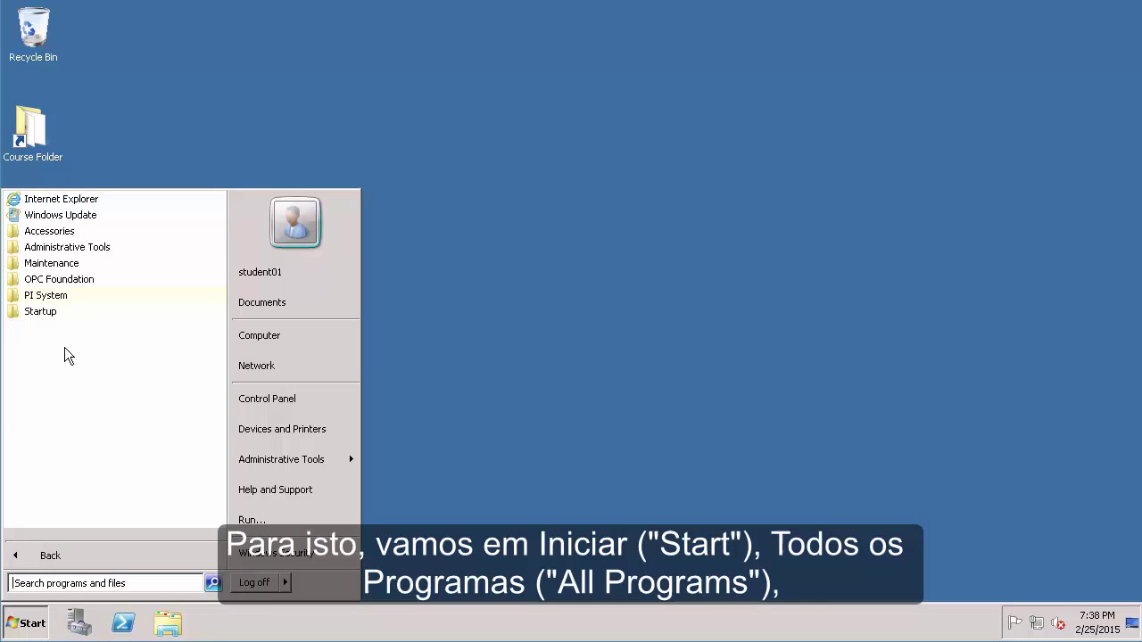
{"action": "left_click", "coordinate": [63, 297]}
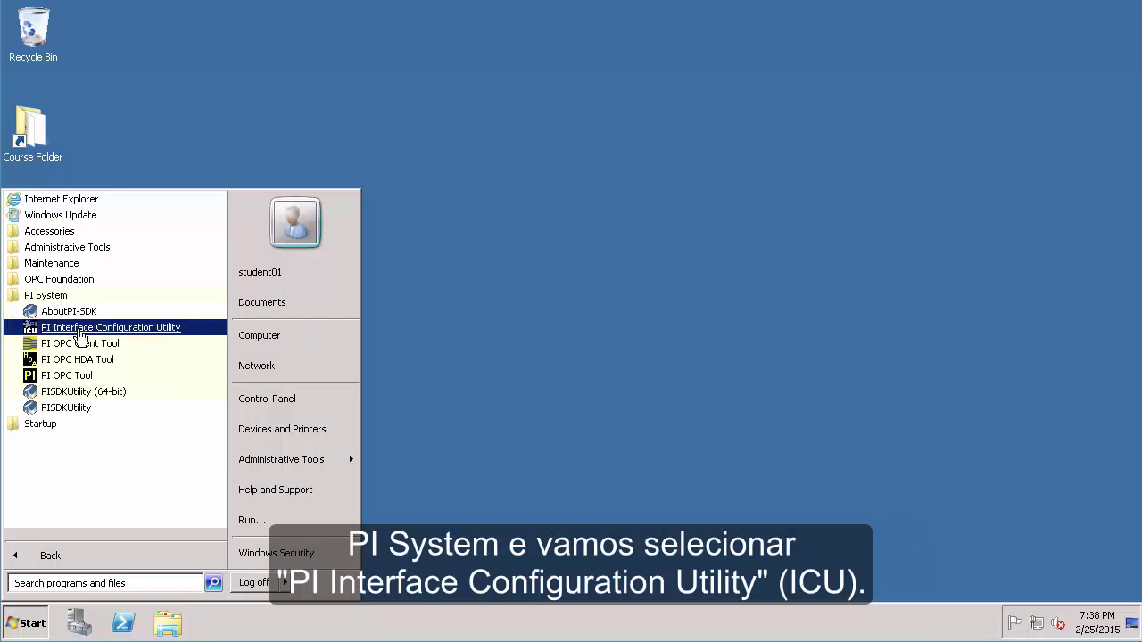
{"action": "left_click", "coordinate": [78, 328]}
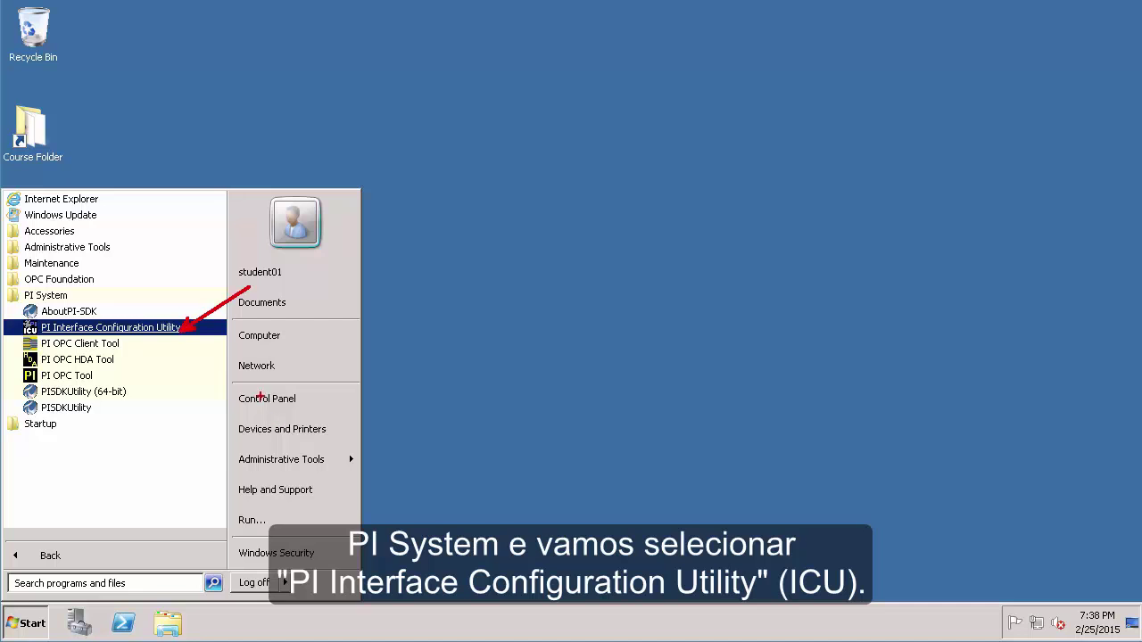
{"action": "left_click", "coordinate": [51, 332]}
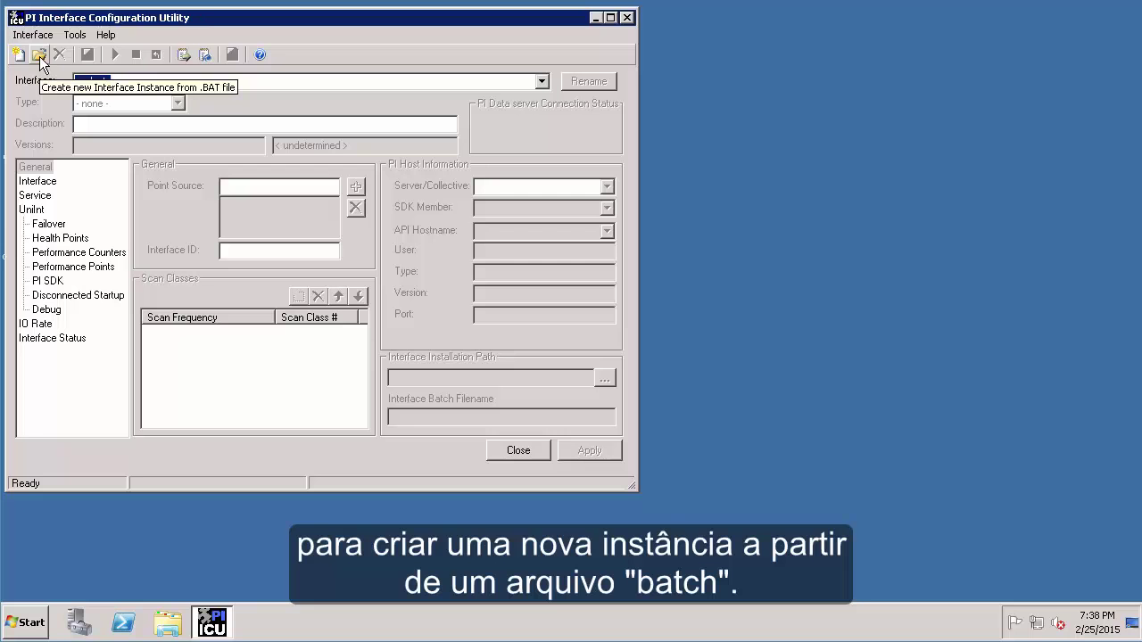
Create interface instance opcint1 from Interfaces\OPCInt\OPCInt.bat_new with PISRV1 as host data server.
{"action": "left_click", "coordinate": [40, 58]}
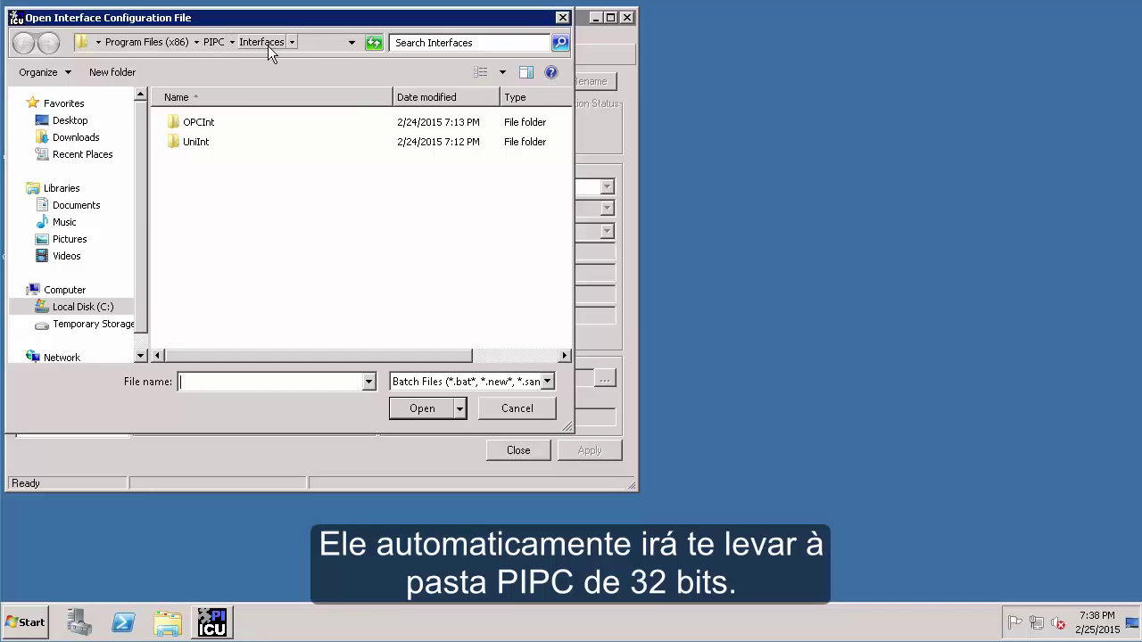
{"action": "double_click", "coordinate": [203, 127]}
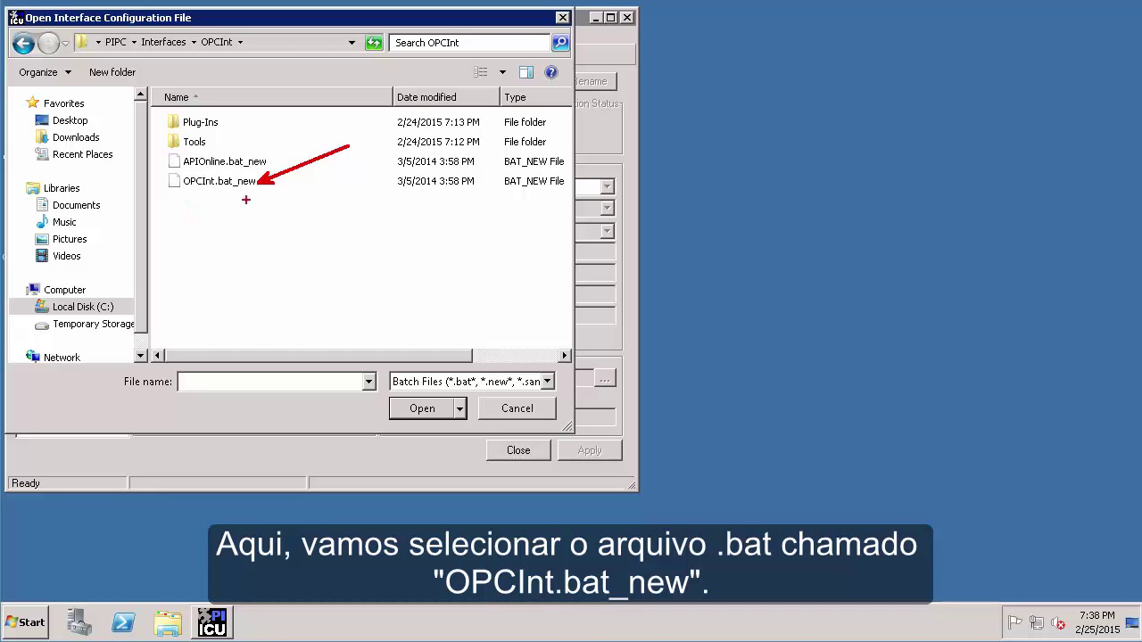
{"action": "left_click", "coordinate": [250, 183]}
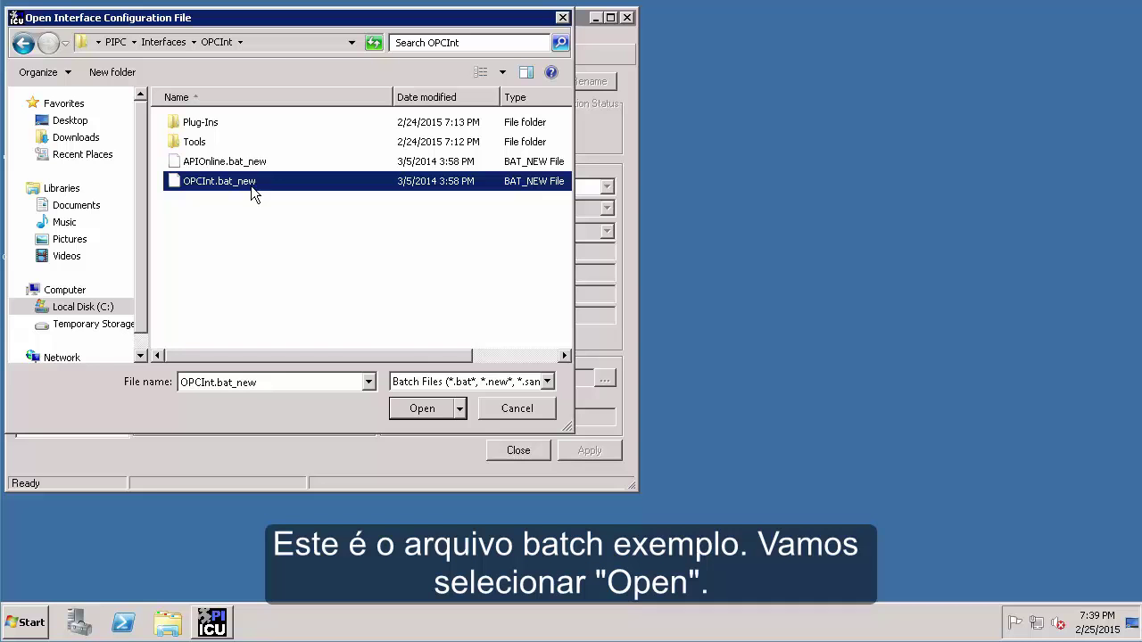
{"action": "left_click", "coordinate": [415, 409]}
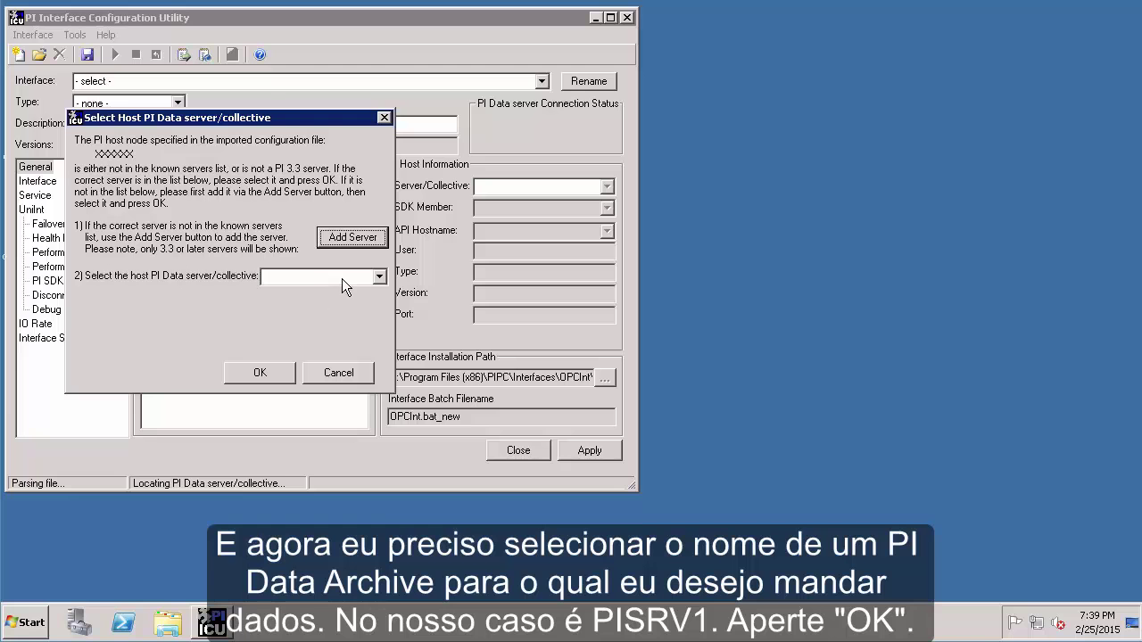
{"action": "left_click", "coordinate": [342, 278]}
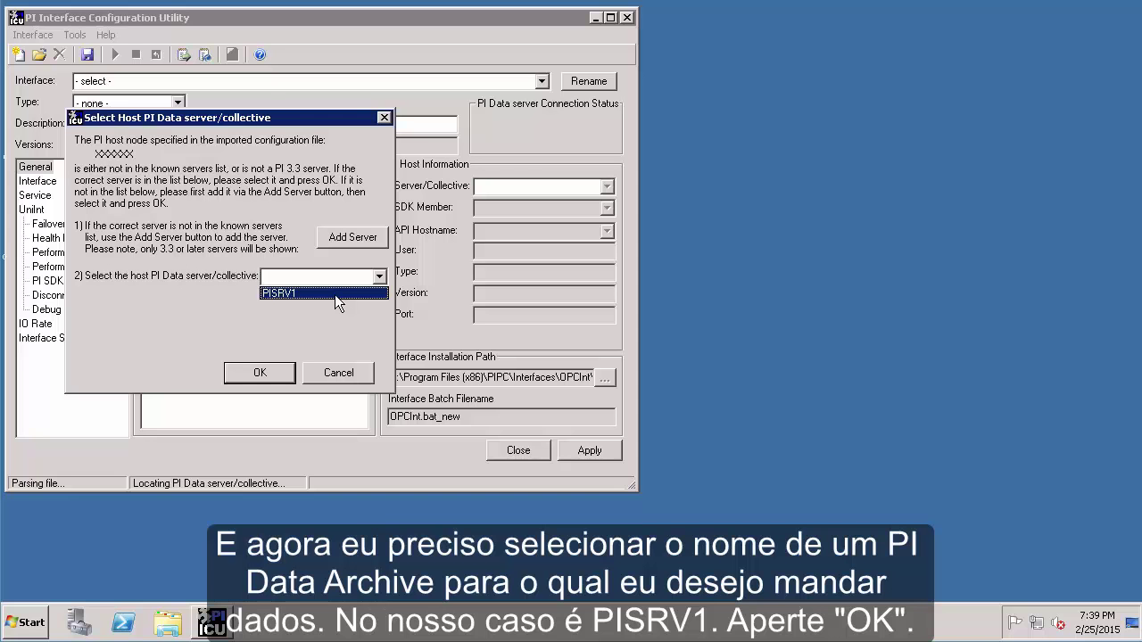
{"action": "left_click", "coordinate": [335, 295]}
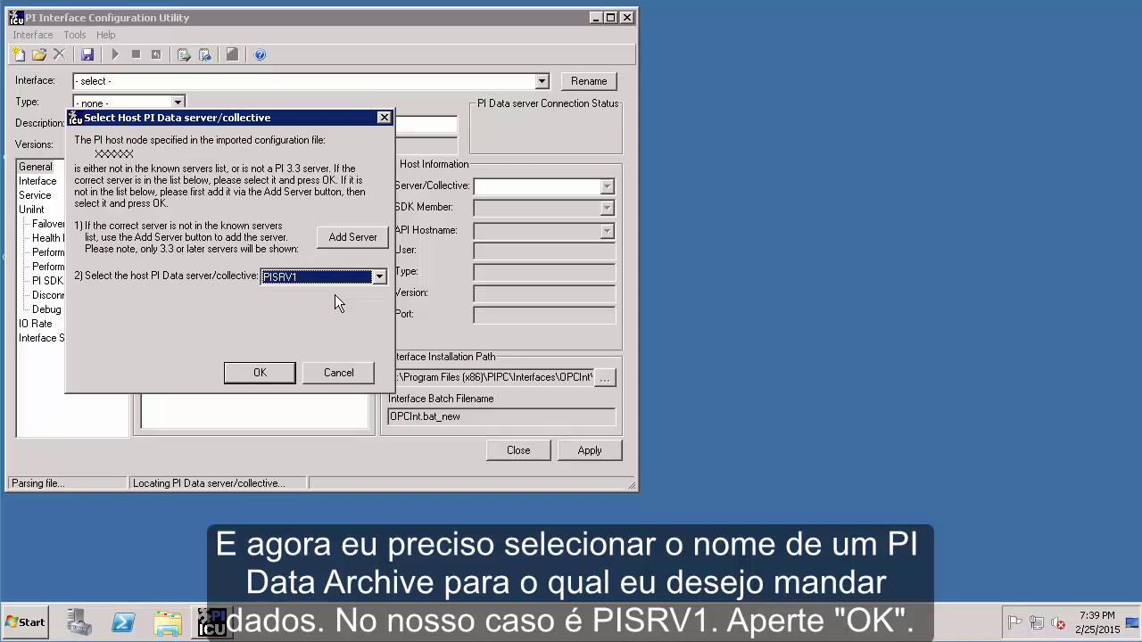
{"action": "left_click", "coordinate": [257, 373]}
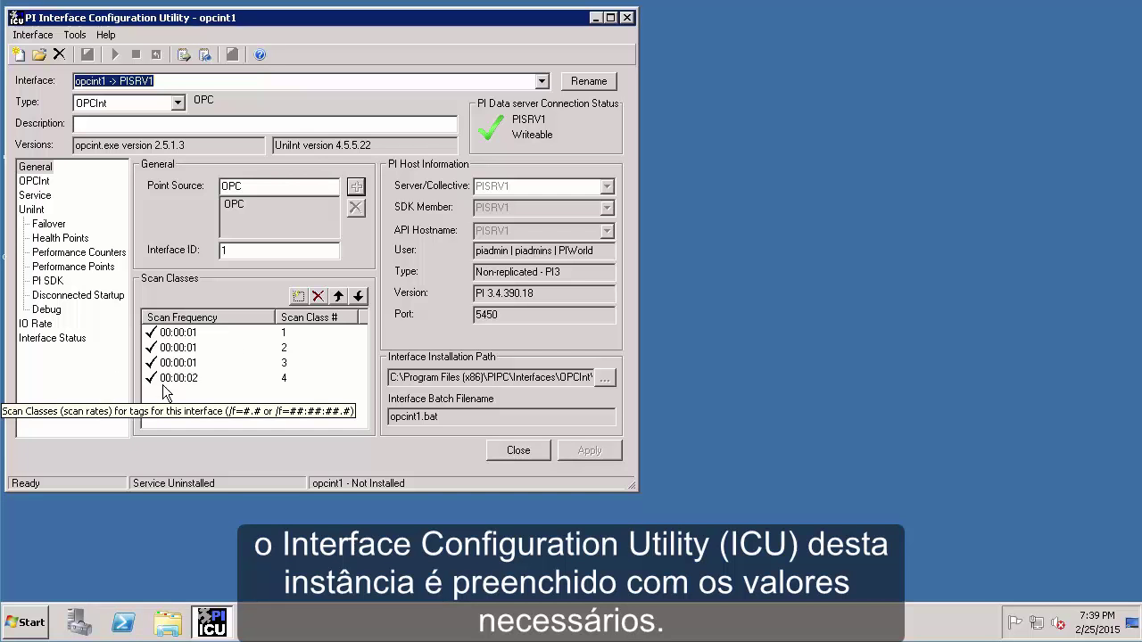
{"action": "left_click", "coordinate": [239, 186]}
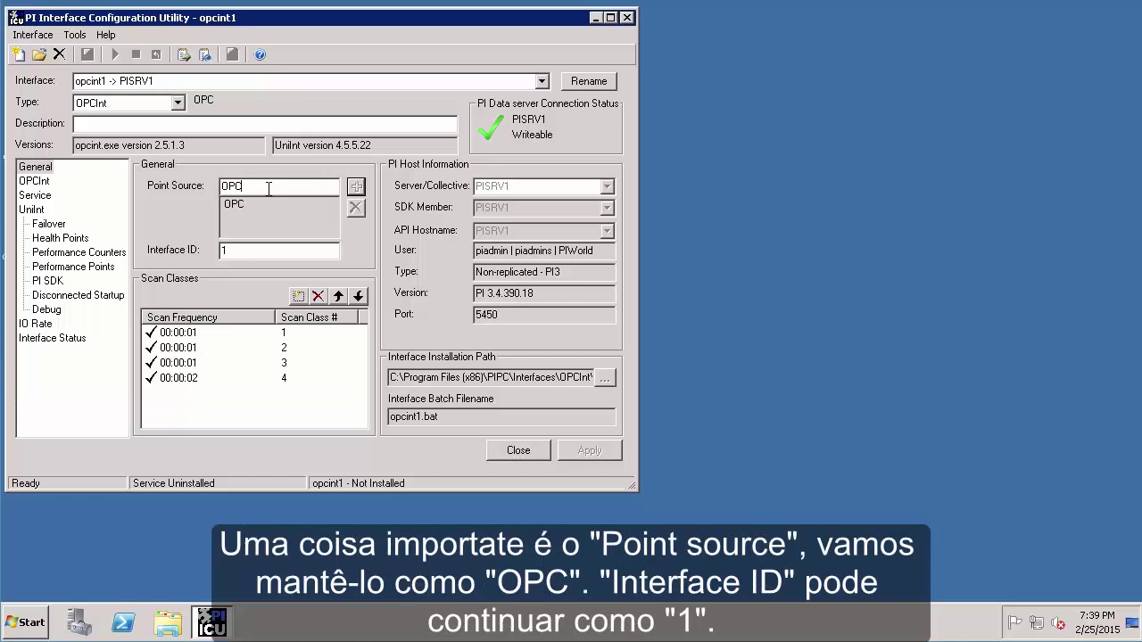
{"action": "double_click", "coordinate": [221, 187]}
{"action": "left_click", "coordinate": [233, 253]}
{"action": "key", "text": "shift+Home"}
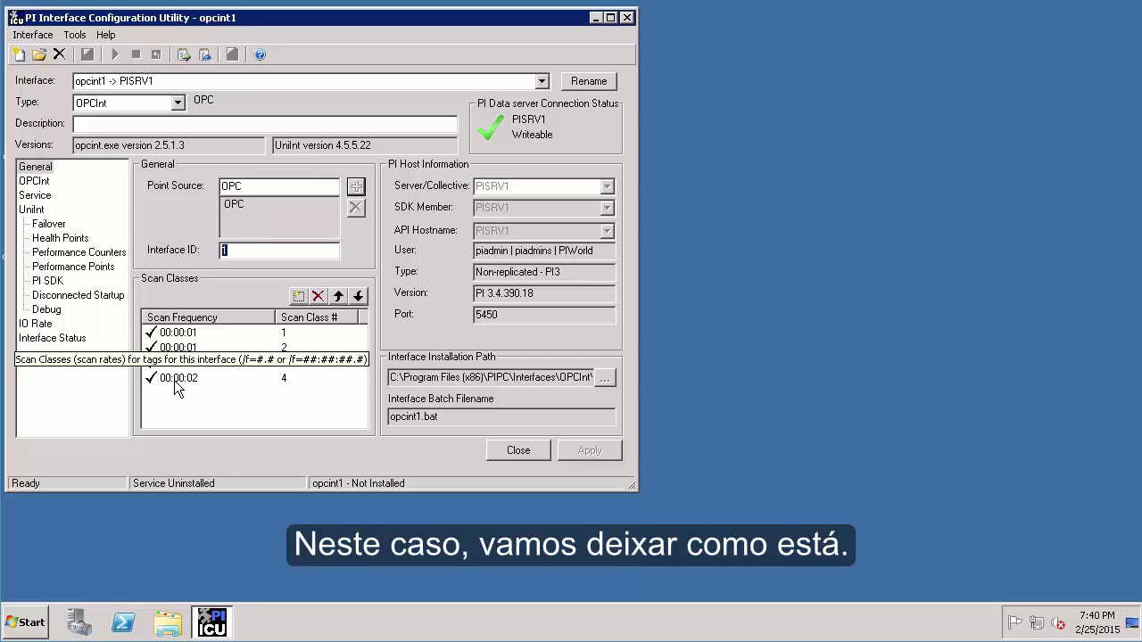
Open the OPCInt settings page of the opcint1 interface.
{"action": "left_click", "coordinate": [36, 181]}
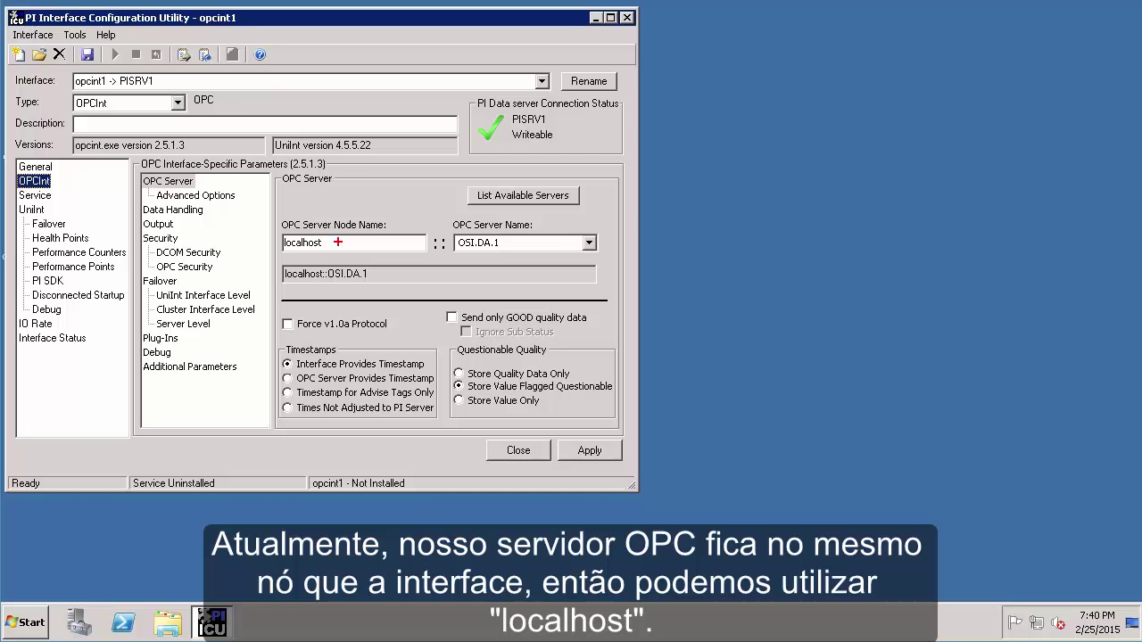
{"action": "left_click_drag", "start_coordinate": [337, 242], "coordinate": [375, 209]}
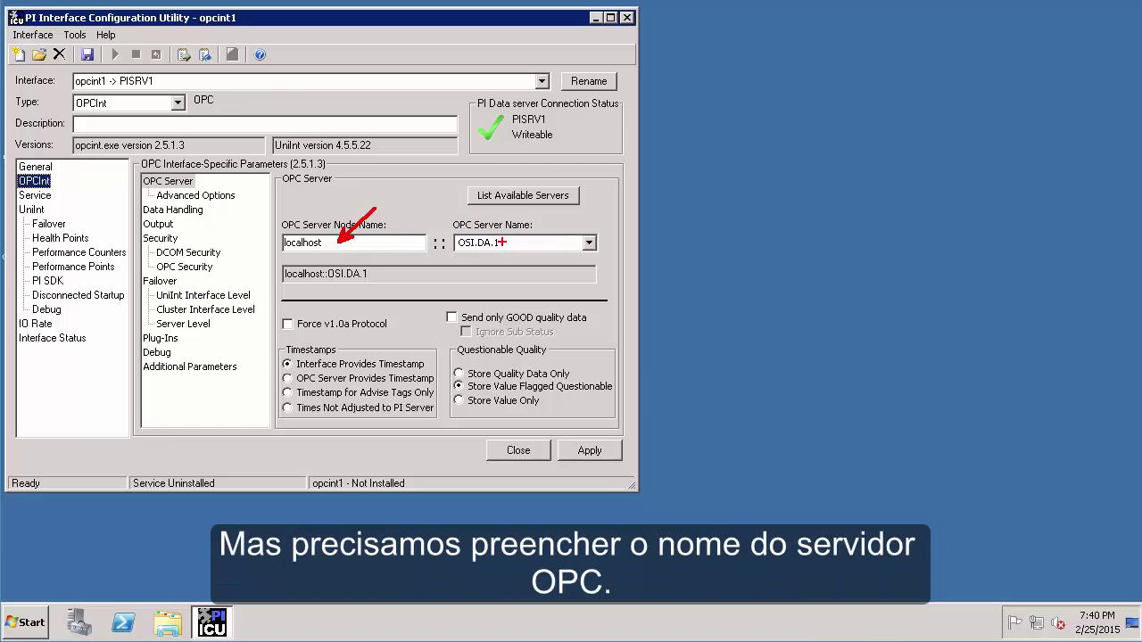
{"action": "left_click_drag", "start_coordinate": [502, 243], "coordinate": [558, 181]}
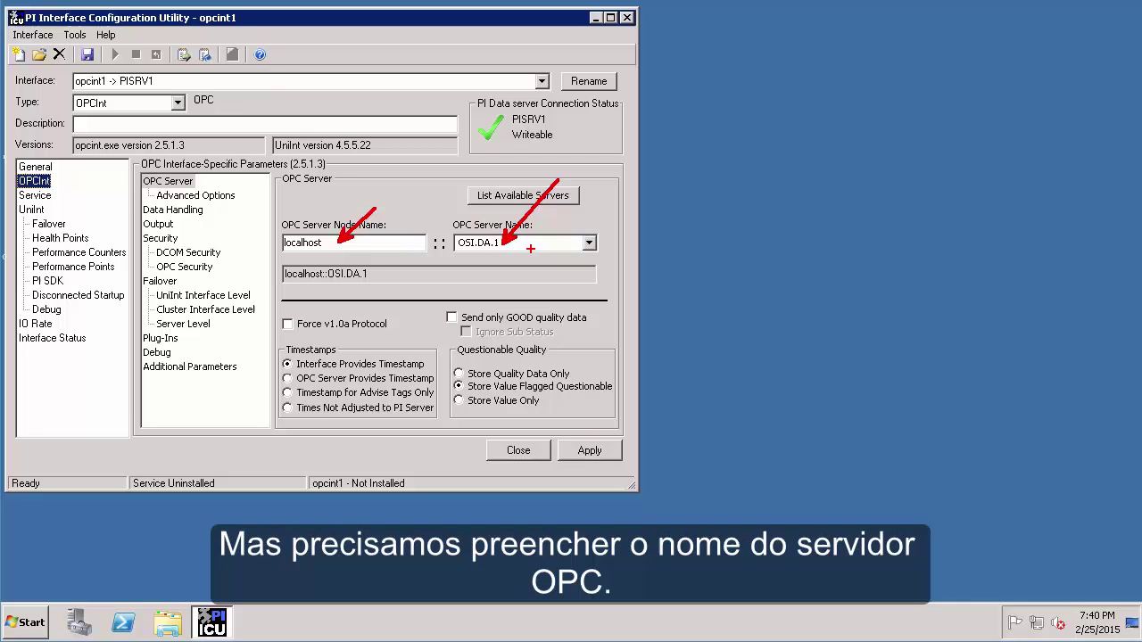
{"action": "key", "text": "Escape"}
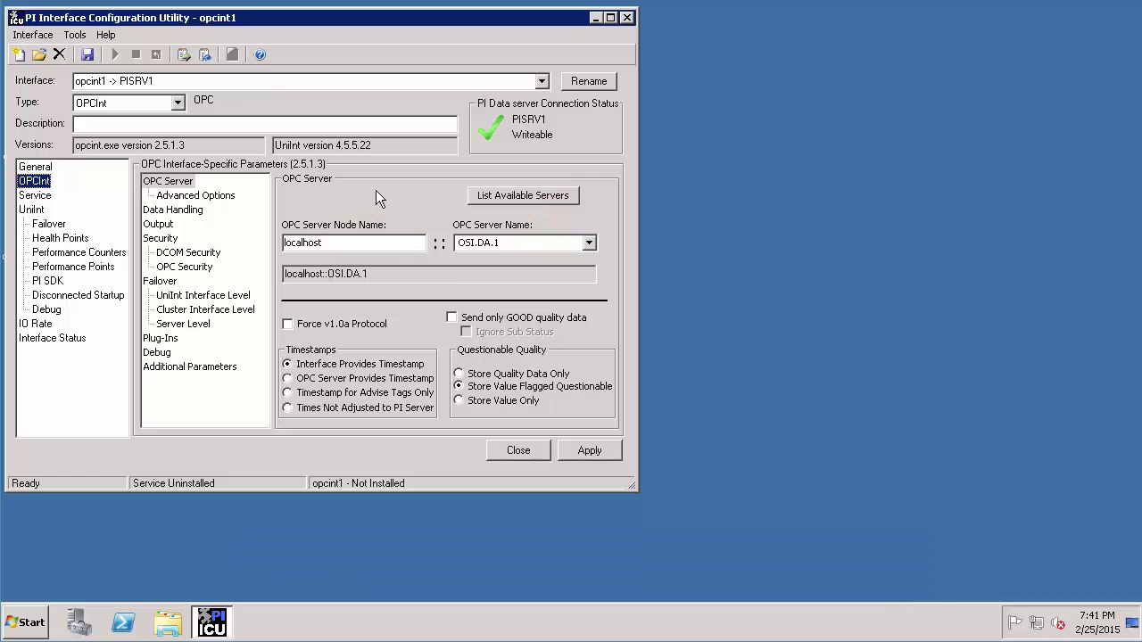
Choose OPCSample.OpcDa20Server.1 from the localhost OPC server list and save the settings.
{"action": "left_click", "coordinate": [495, 200]}
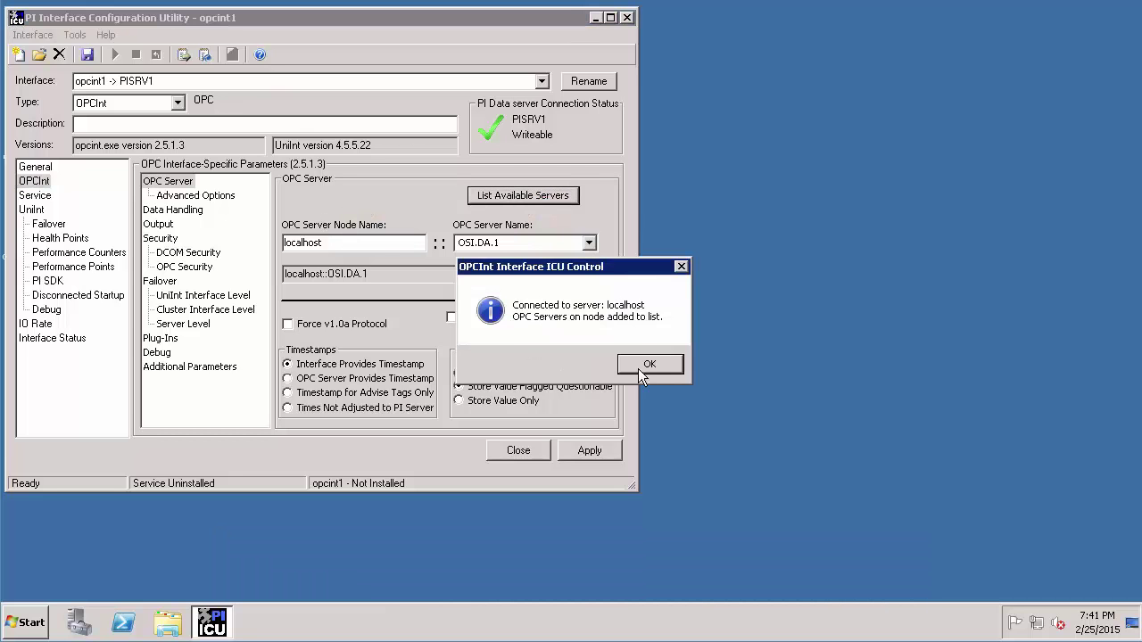
{"action": "left_click", "coordinate": [639, 369]}
{"action": "left_click", "coordinate": [589, 243]}
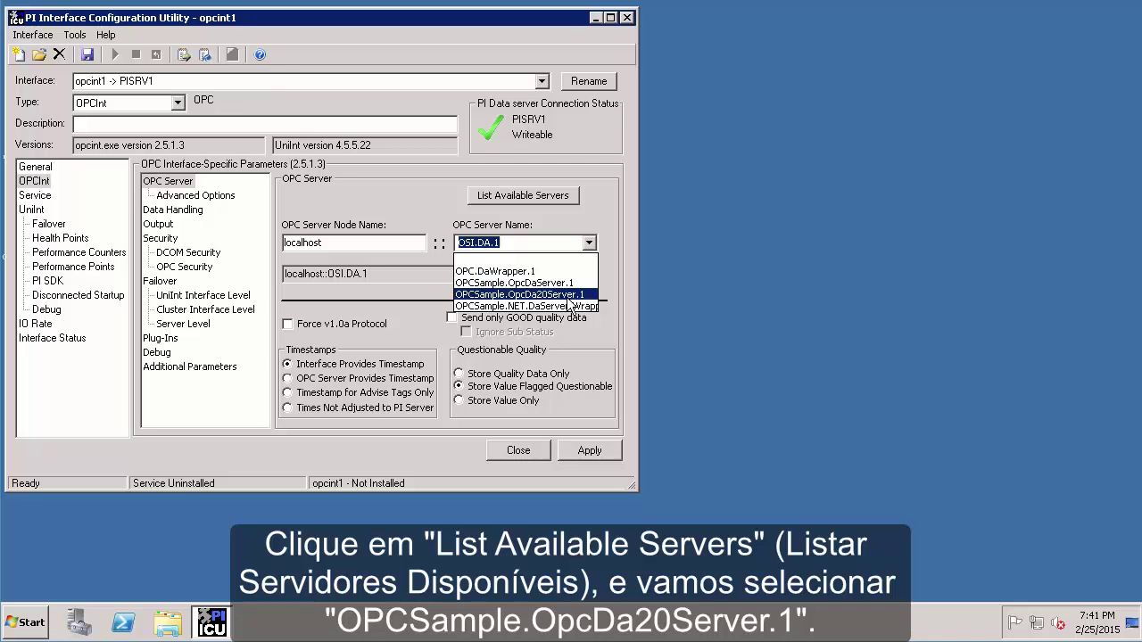
{"action": "left_click", "coordinate": [522, 295]}
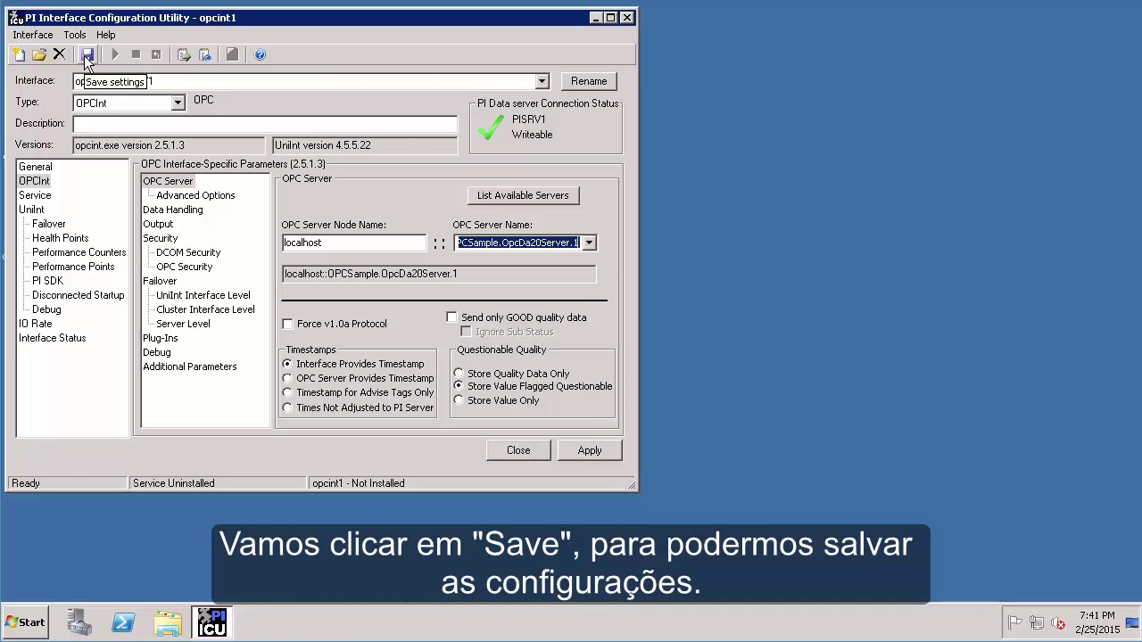
{"action": "left_click", "coordinate": [87, 55]}
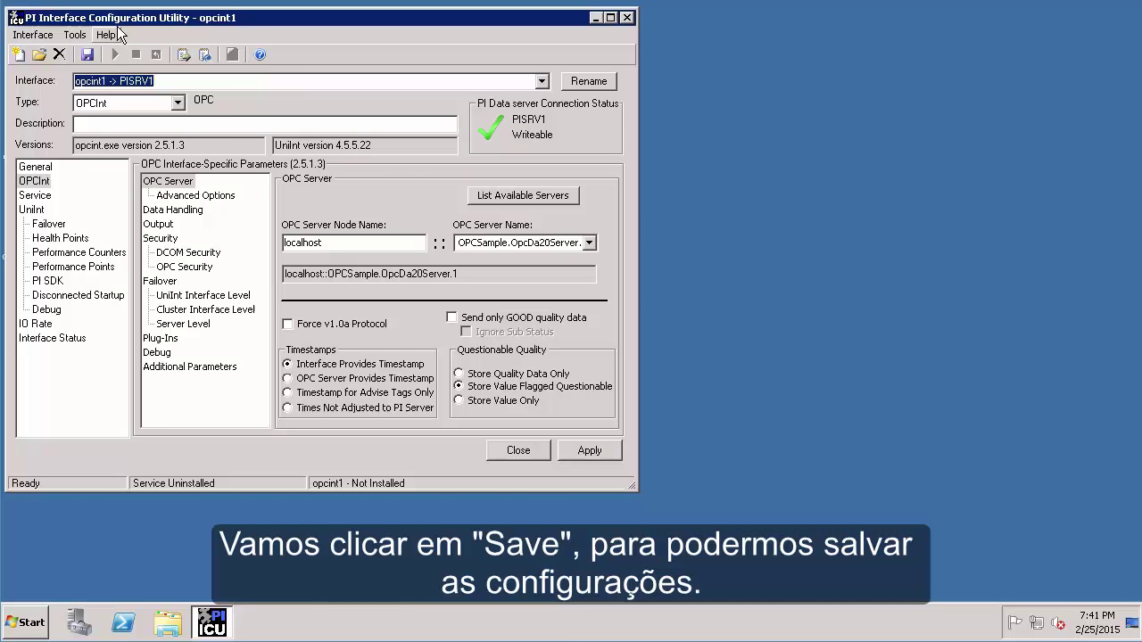
{"action": "left_click_drag", "start_coordinate": [136, 29], "coordinate": [562, 77]}
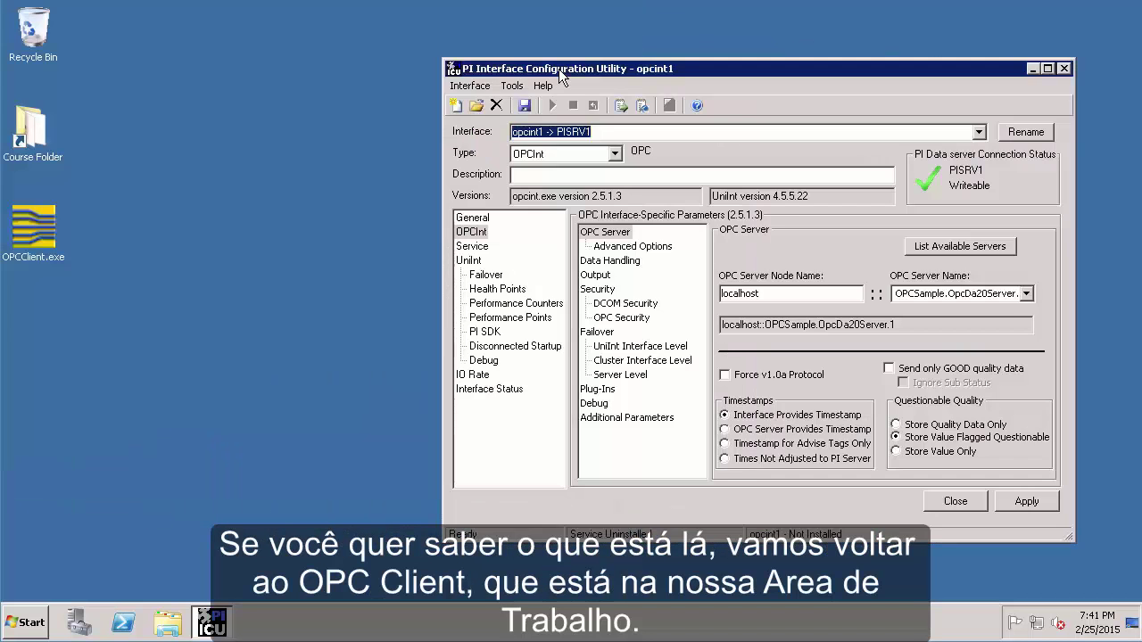
{"action": "right_click", "coordinate": [40, 223]}
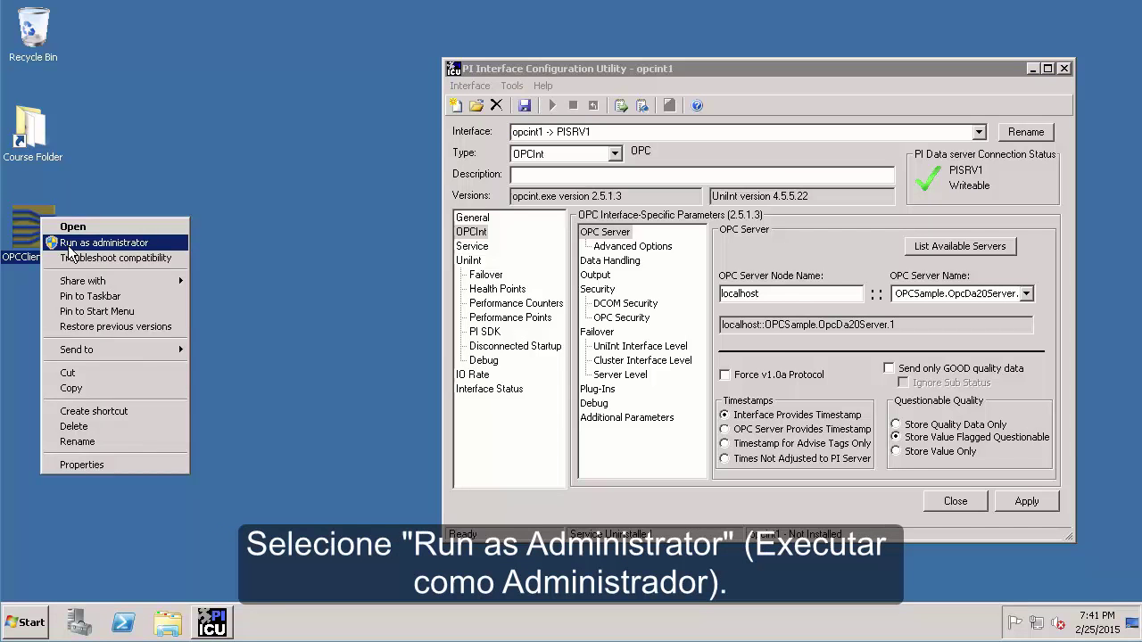
{"action": "left_click", "coordinate": [68, 244]}
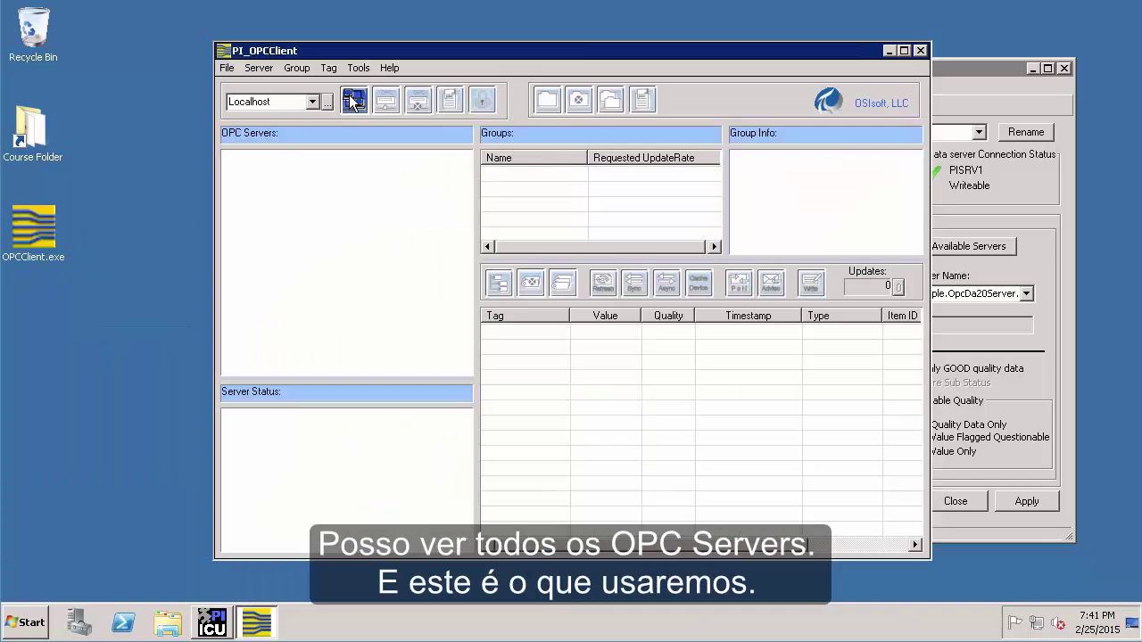
{"action": "left_click", "coordinate": [353, 100]}
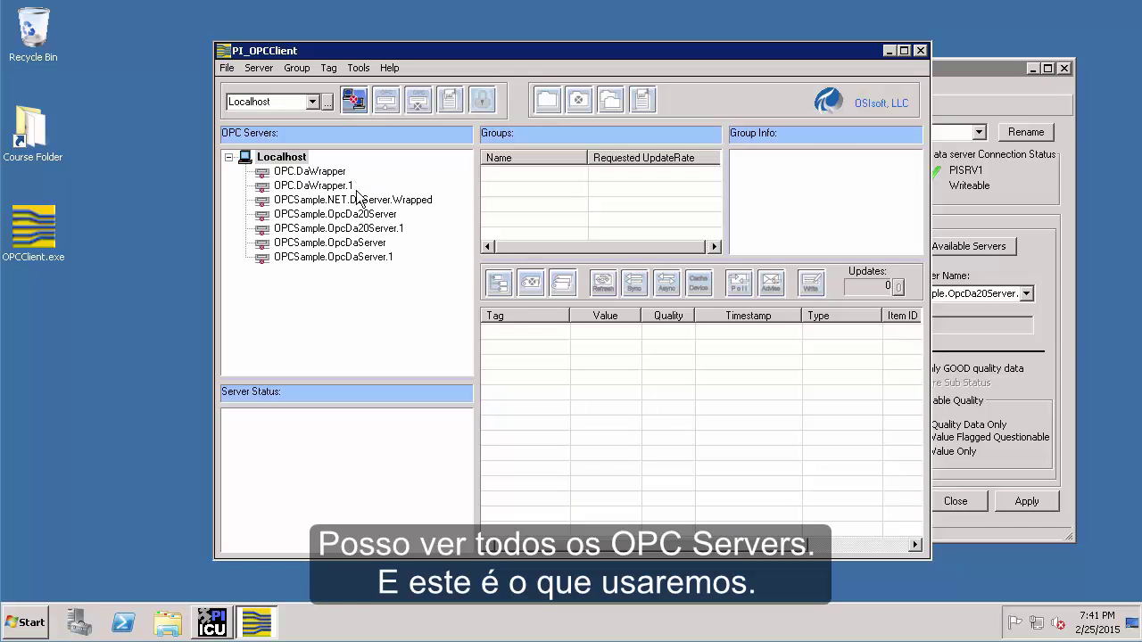
{"action": "left_click", "coordinate": [367, 229]}
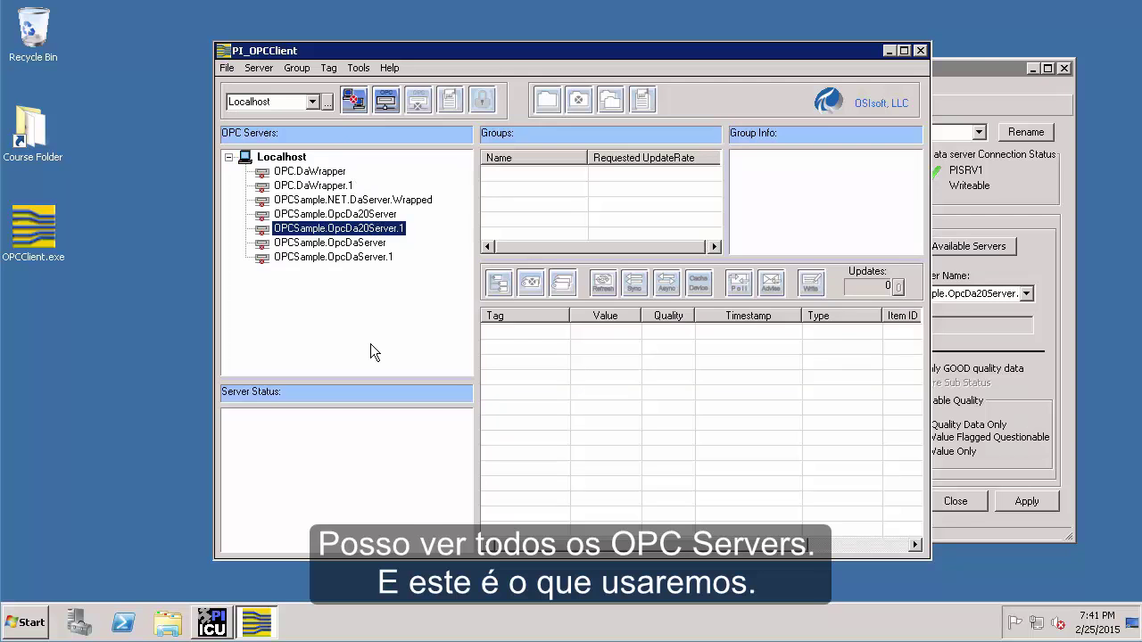
{"action": "left_click", "coordinate": [355, 100]}
{"action": "left_click", "coordinate": [919, 51]}
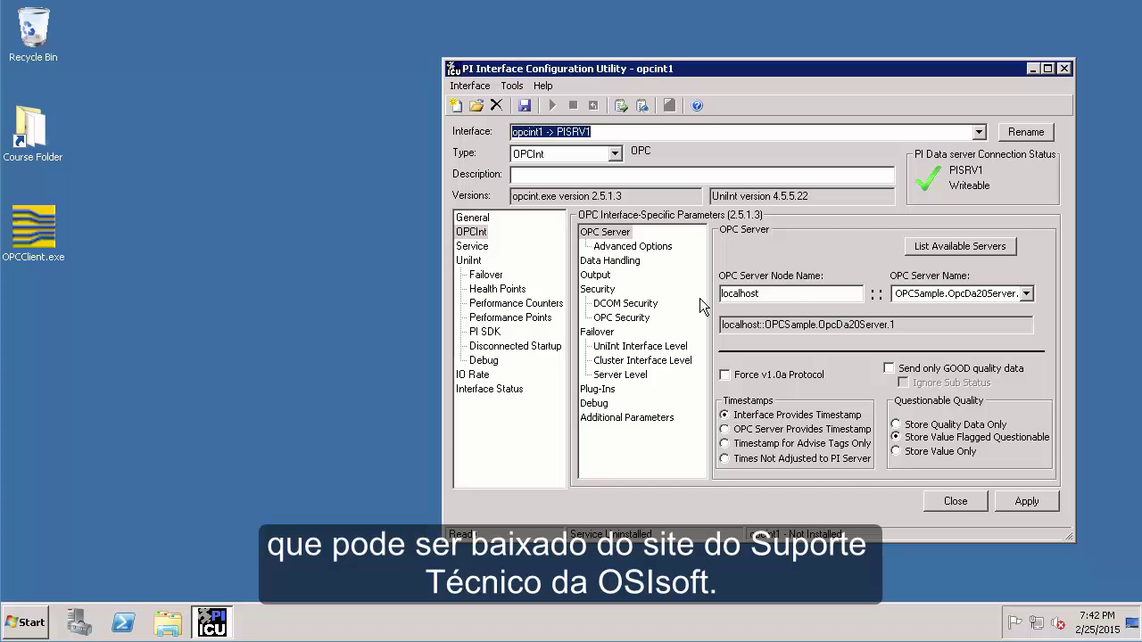
On the Service page, create the opcint1 Windows service named PI-opcint1 with Auto startup.
{"action": "left_click", "coordinate": [465, 250]}
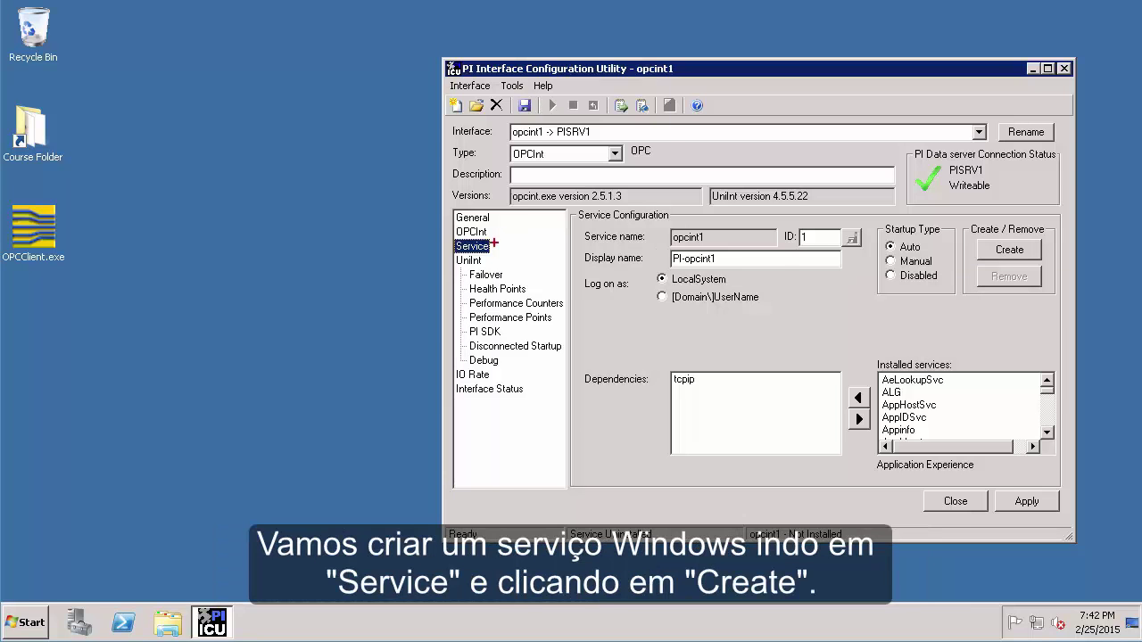
{"action": "key", "text": "ctrl+2"}
{"action": "left_click_drag", "start_coordinate": [493, 249], "coordinate": [549, 211]}
{"action": "left_click_drag", "start_coordinate": [1033, 250], "coordinate": [1106, 164]}
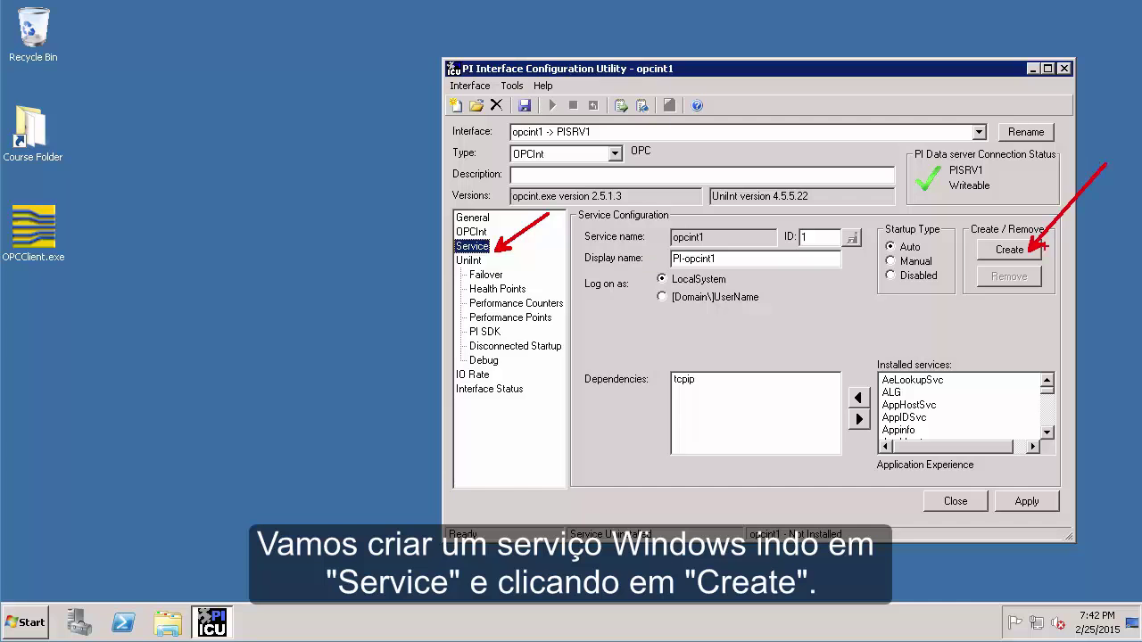
{"action": "key", "text": "Escape"}
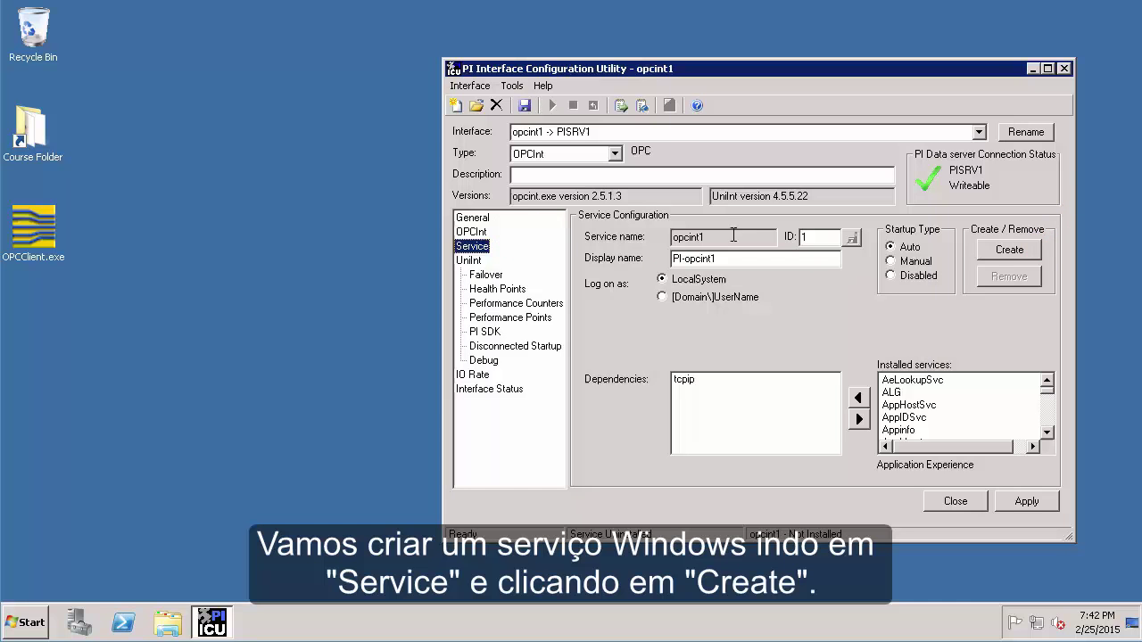
{"action": "left_click", "coordinate": [994, 252]}
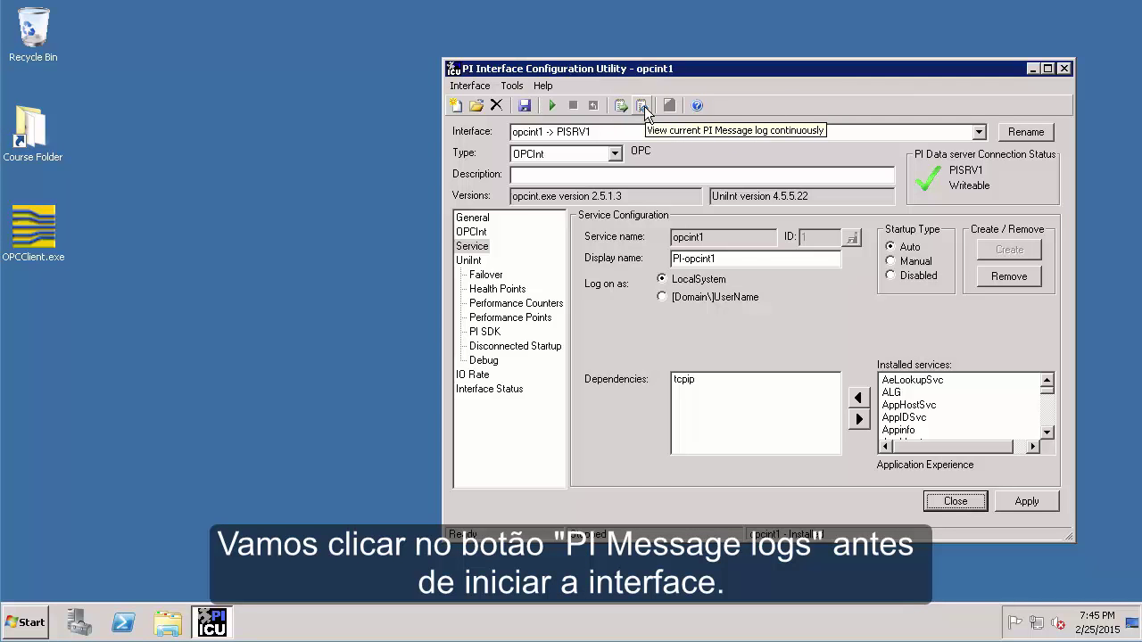
Open the PI message log console, placed at the top-left and made taller.
{"action": "left_click", "coordinate": [643, 107]}
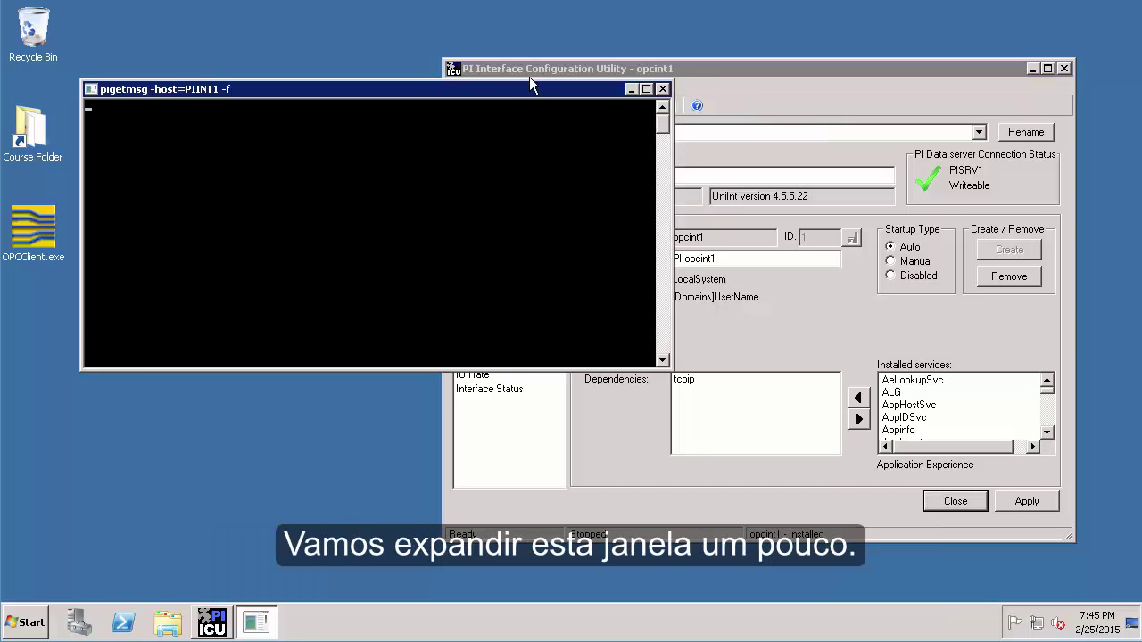
{"action": "left_click_drag", "start_coordinate": [529, 82], "coordinate": [470, 16]}
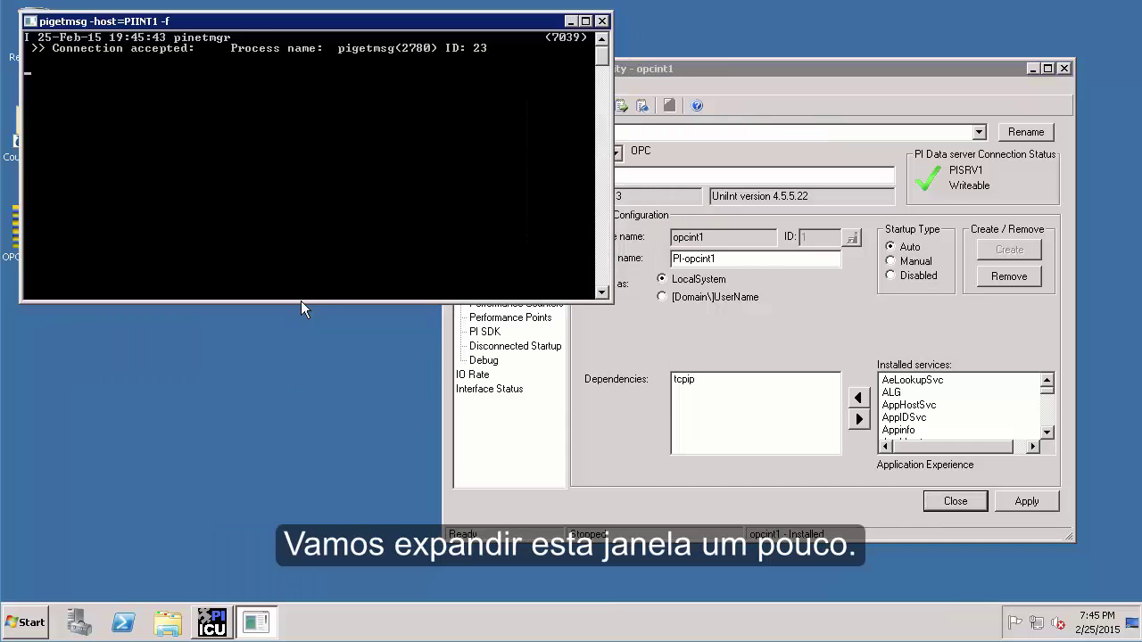
{"action": "left_click_drag", "start_coordinate": [300, 303], "coordinate": [301, 592]}
Start the opcint1 interface service and watch its startup messages in the log console.
{"action": "left_click", "coordinate": [727, 66]}
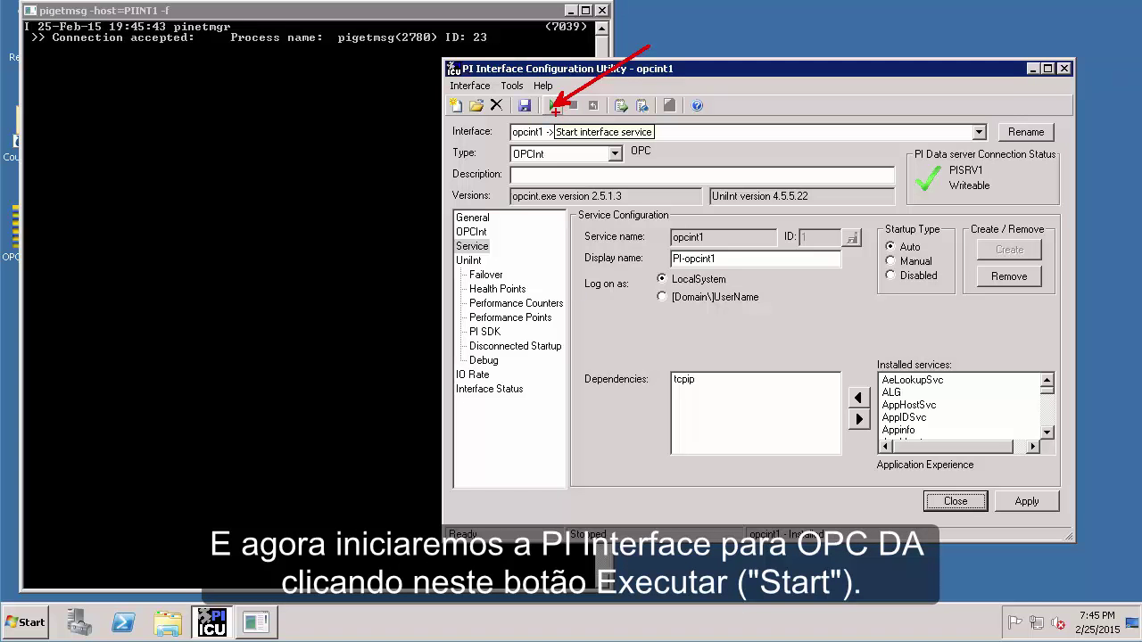
{"action": "left_click", "coordinate": [552, 107]}
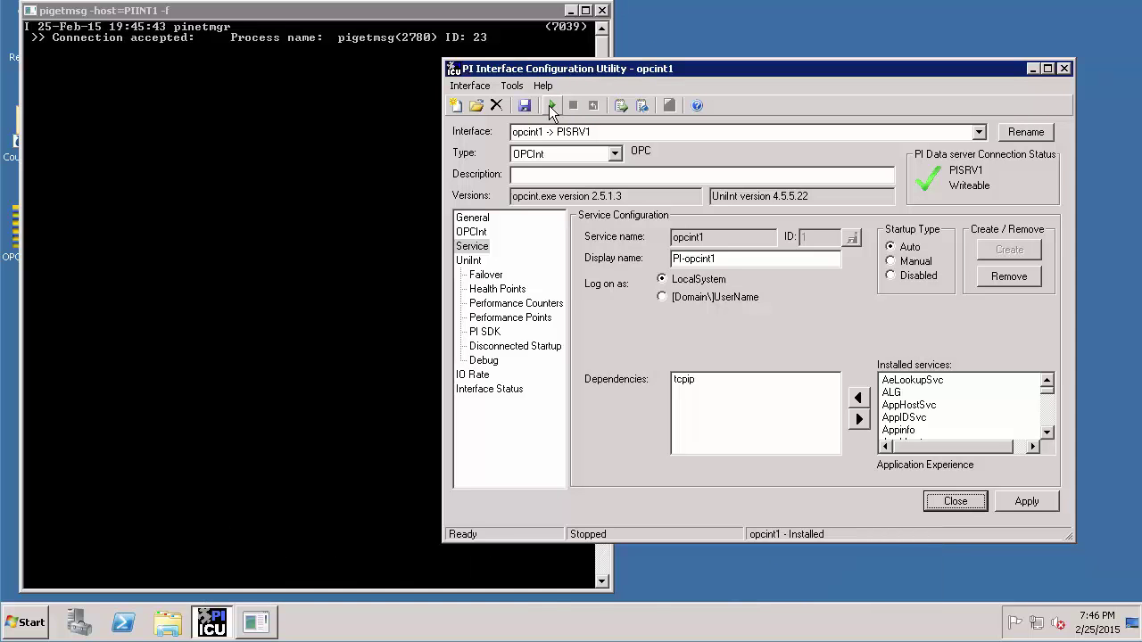
{"action": "left_click", "coordinate": [550, 105]}
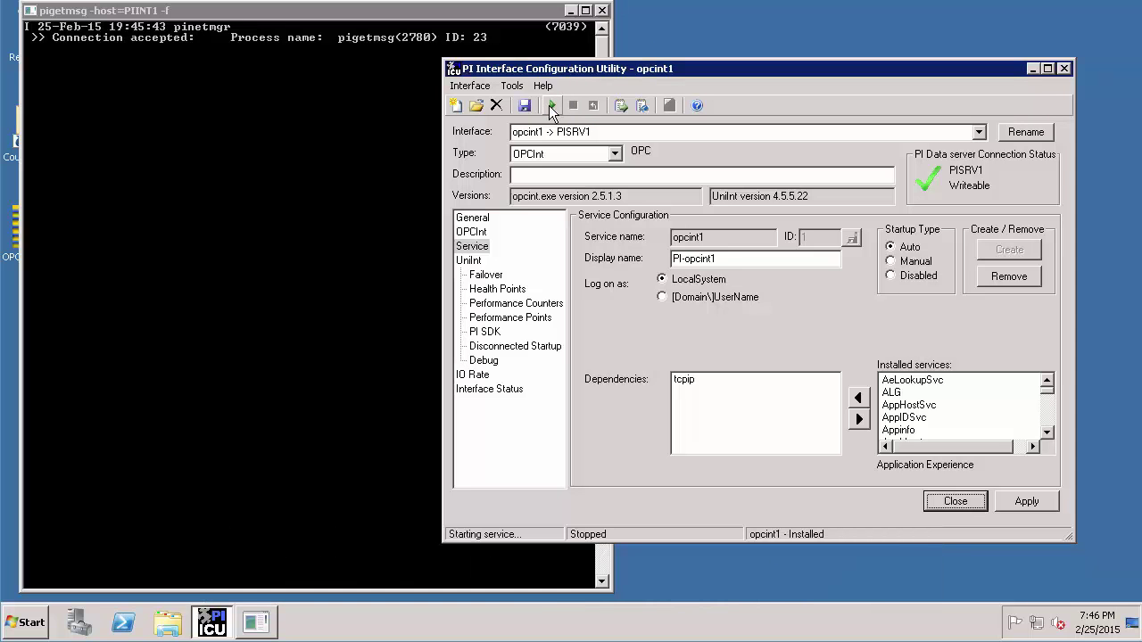
{"action": "left_click", "coordinate": [486, 20]}
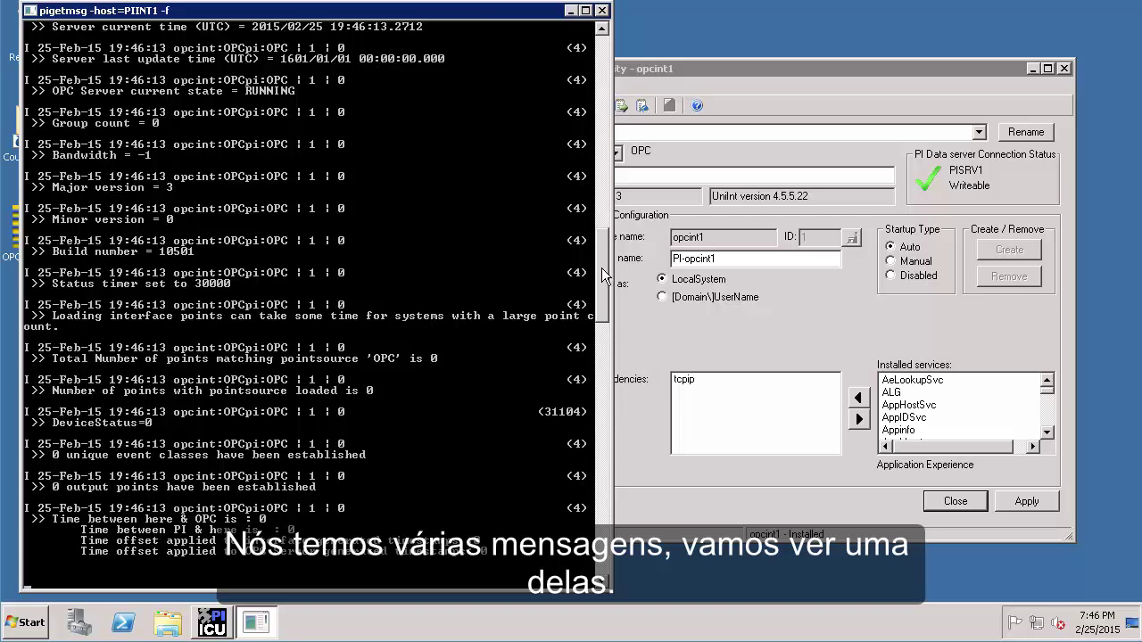
{"action": "left_click_drag", "start_coordinate": [604, 277], "coordinate": [593, 49]}
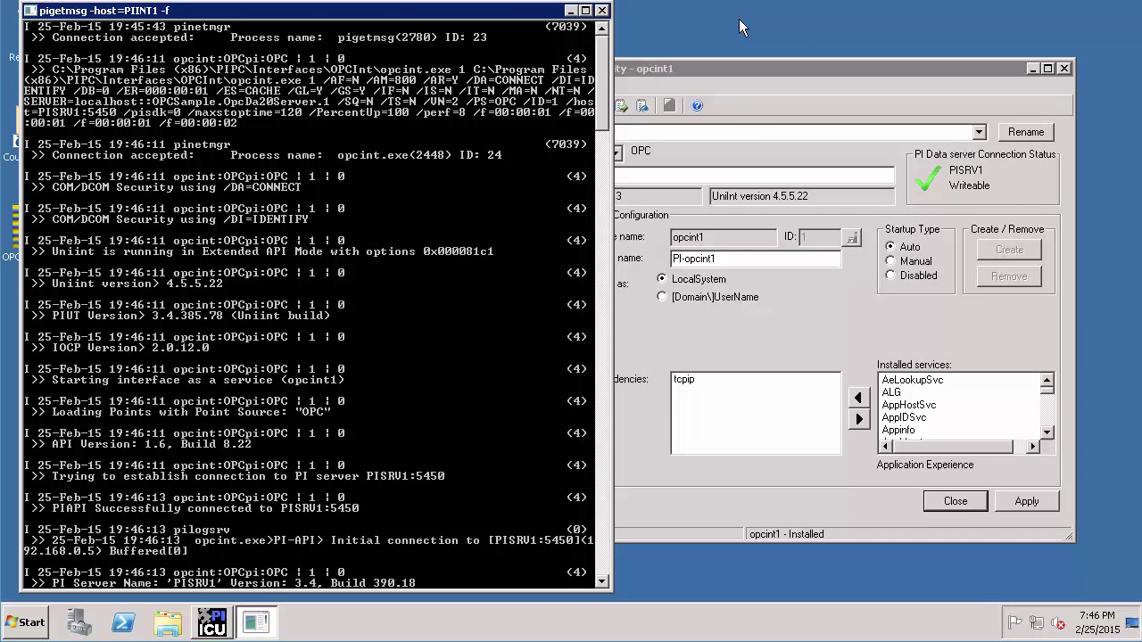
{"action": "left_click_drag", "start_coordinate": [608, 98], "coordinate": [589, 223]}
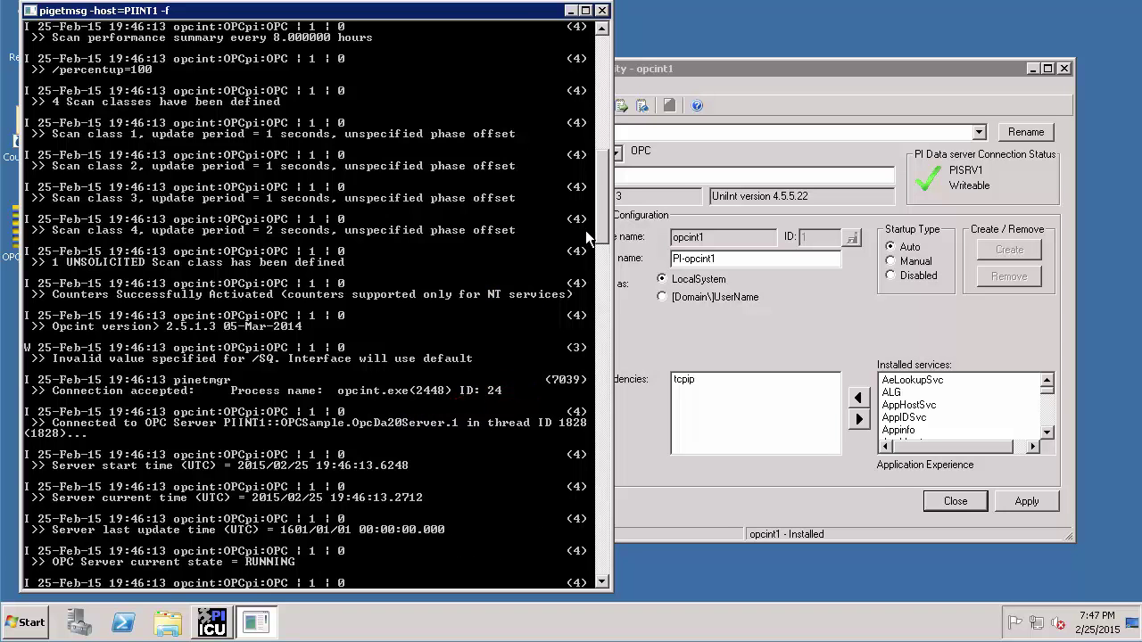
{"action": "left_click_drag", "start_coordinate": [602, 233], "coordinate": [598, 314]}
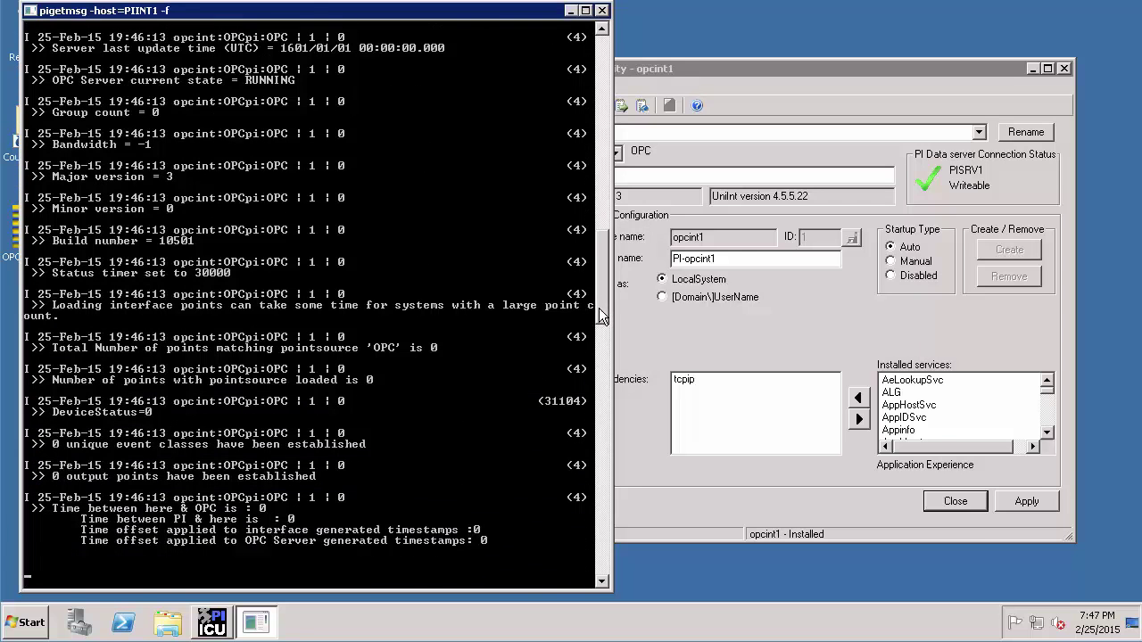
{"action": "left_click_drag", "start_coordinate": [443, 349], "coordinate": [506, 285]}
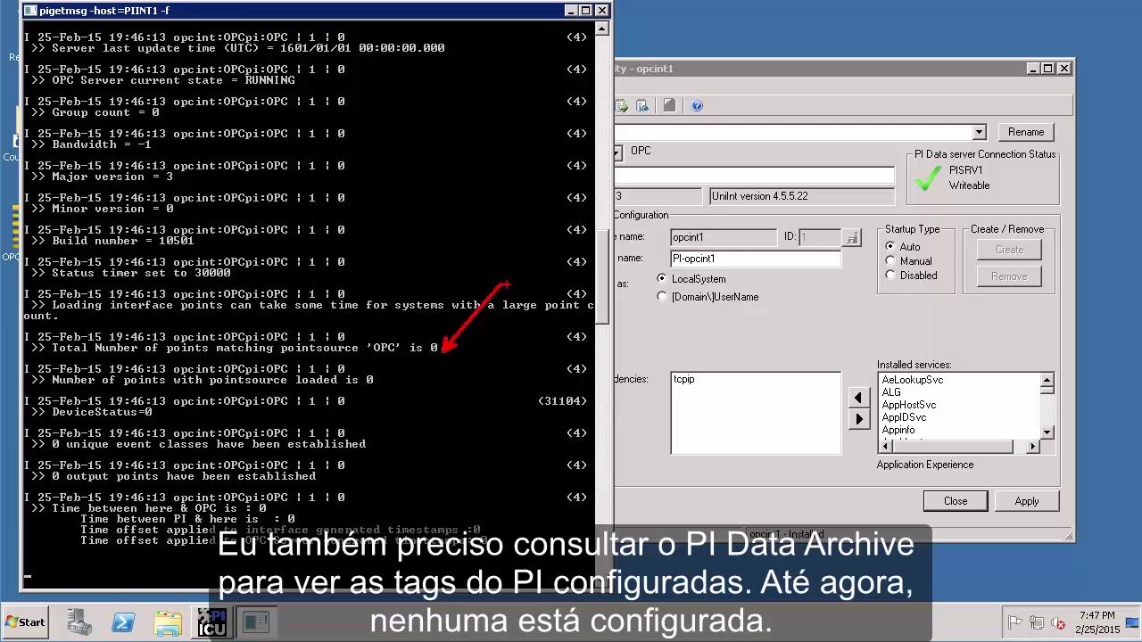